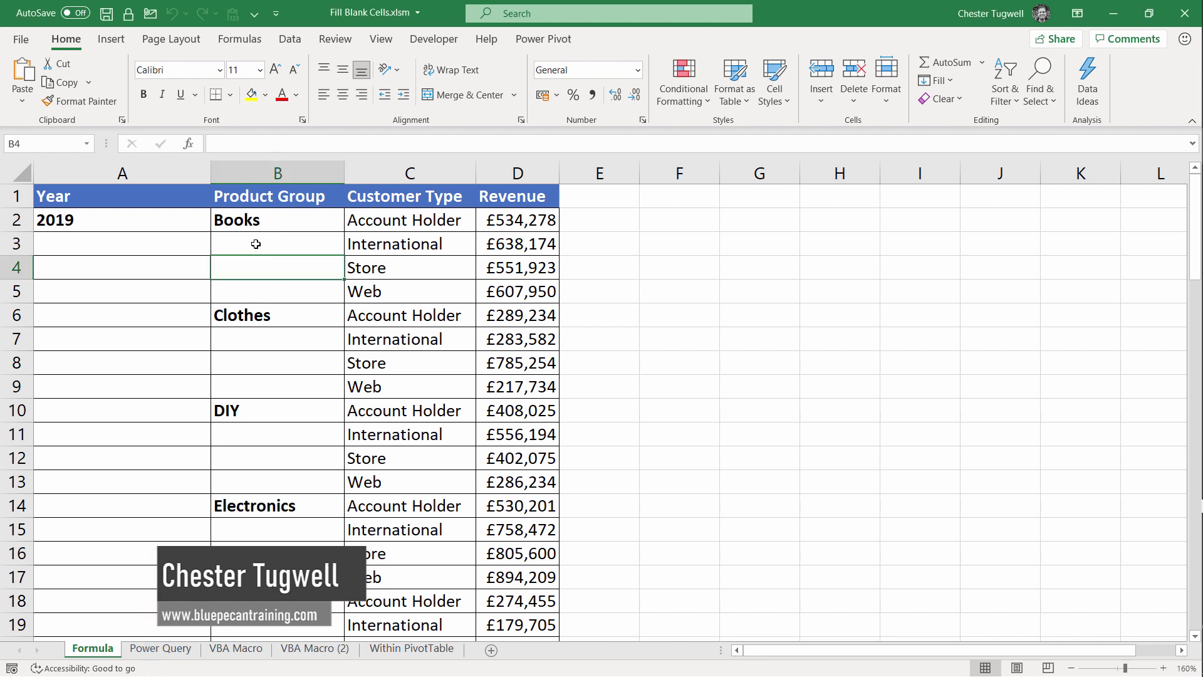
# Highlight the empty Product Group and Year cells to show the gaps in the table.
pyautogui.moveTo(256, 243); pyautogui.dragTo(258, 292)
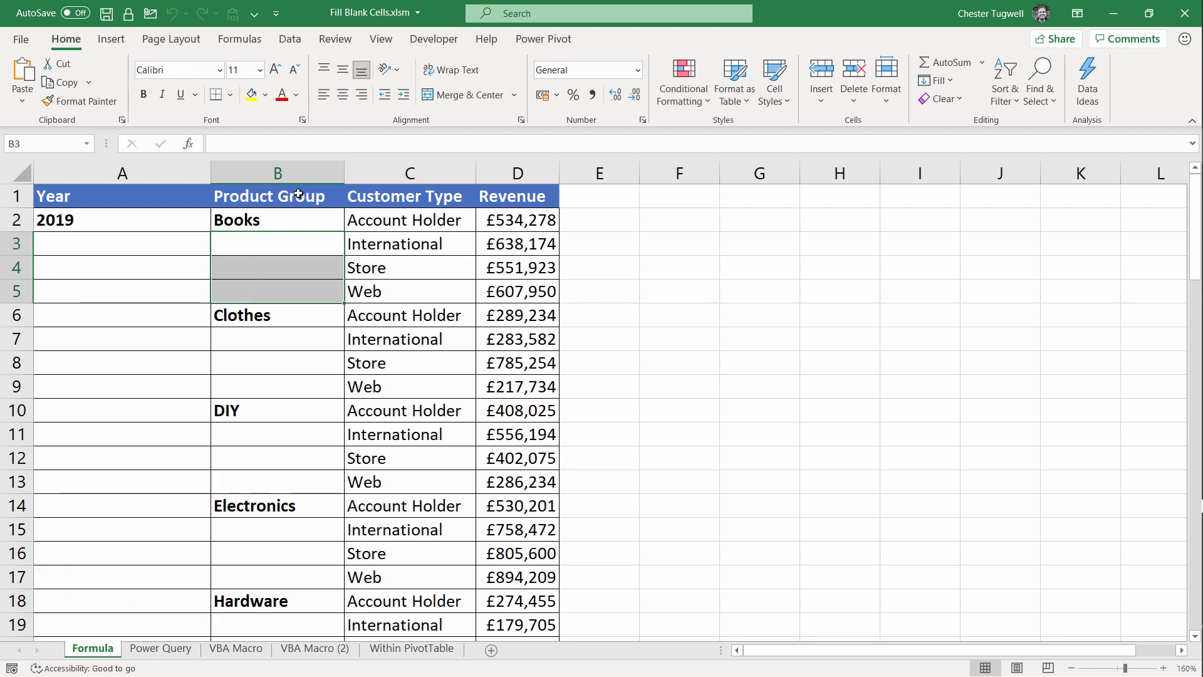
pyautogui.moveTo(83, 250); pyautogui.dragTo(99, 401)
pyautogui.scroll(-11, 98, 399)
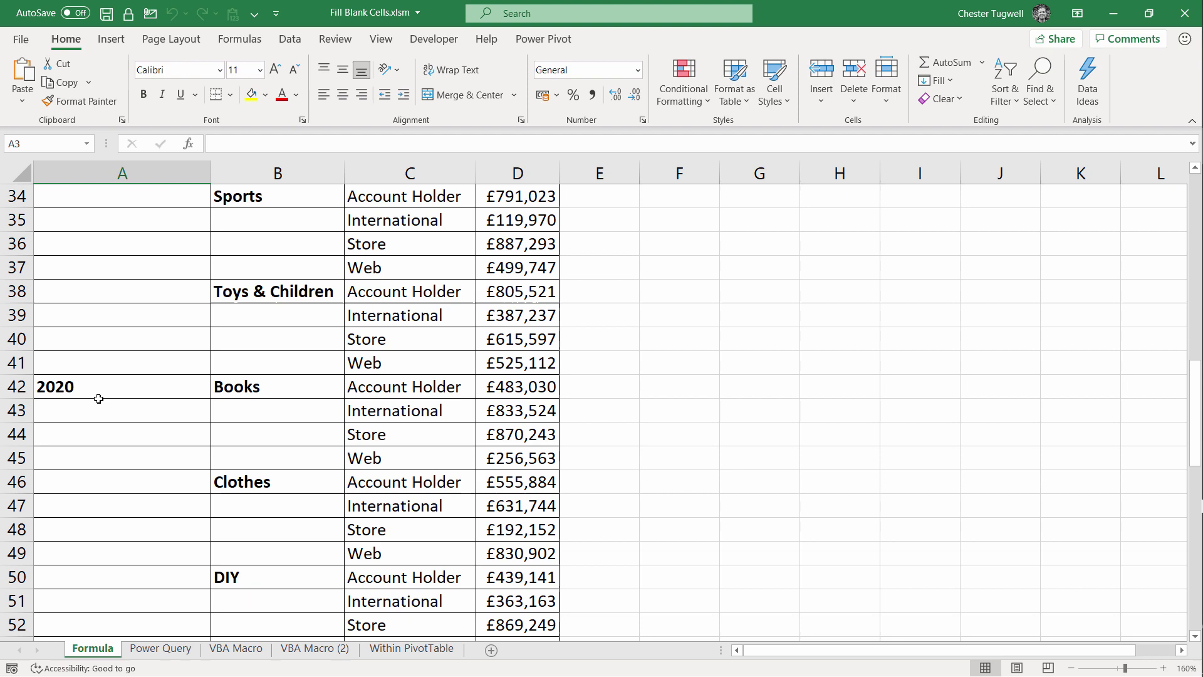
pyautogui.press('Right')
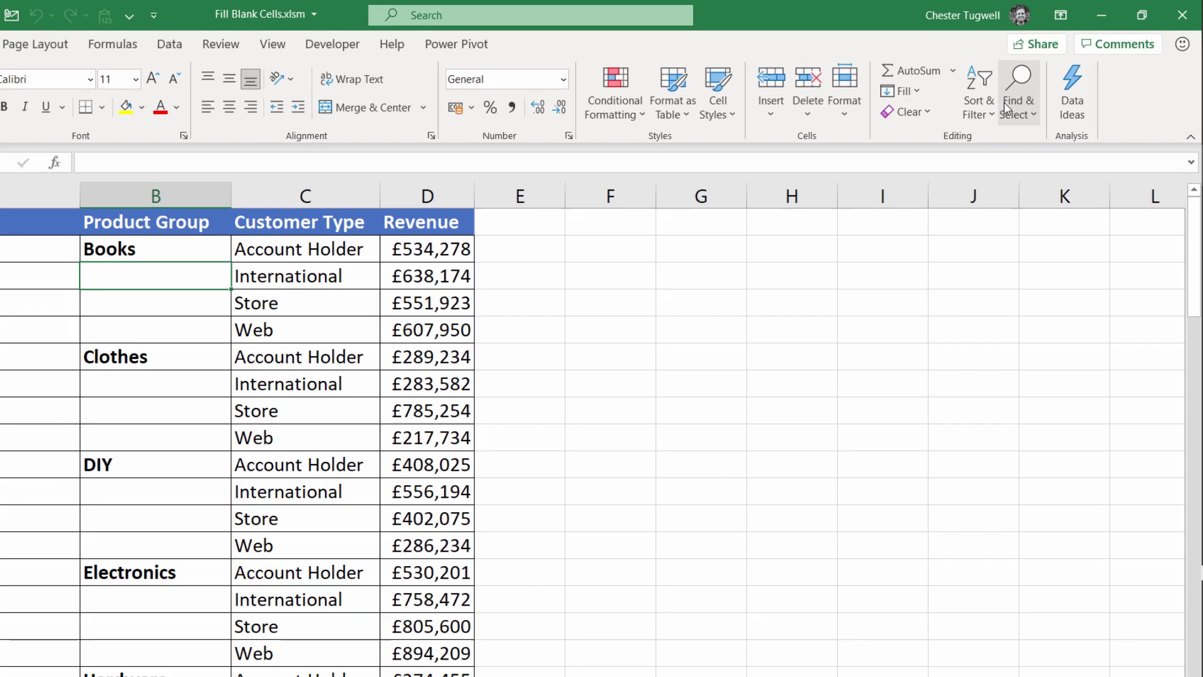
# Select all blank cells in the table with Go To Special > Blanks.
pyautogui.click(1030, 100)
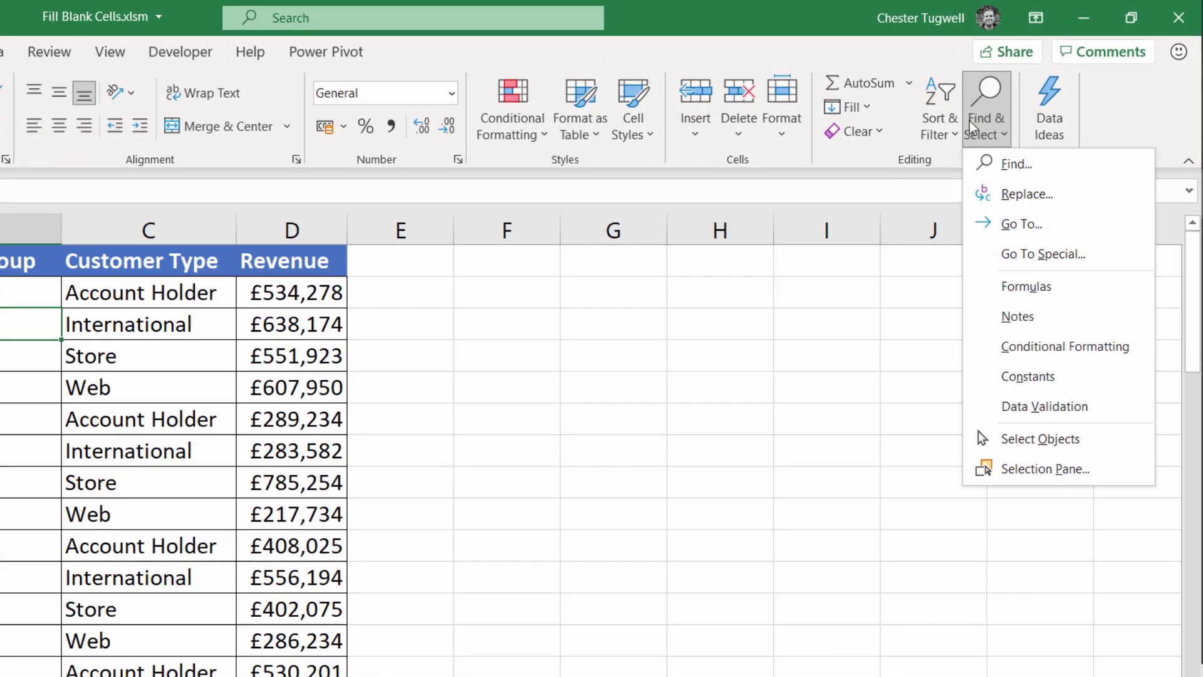
pyautogui.click(1003, 266)
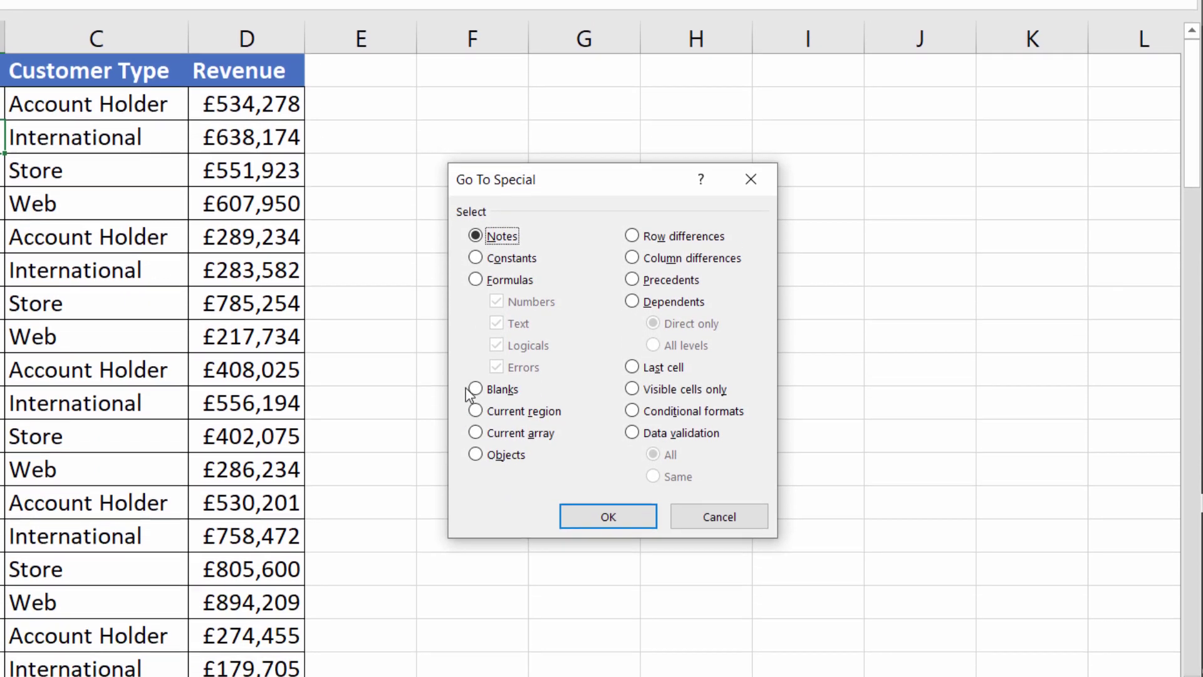
pyautogui.click(495, 498)
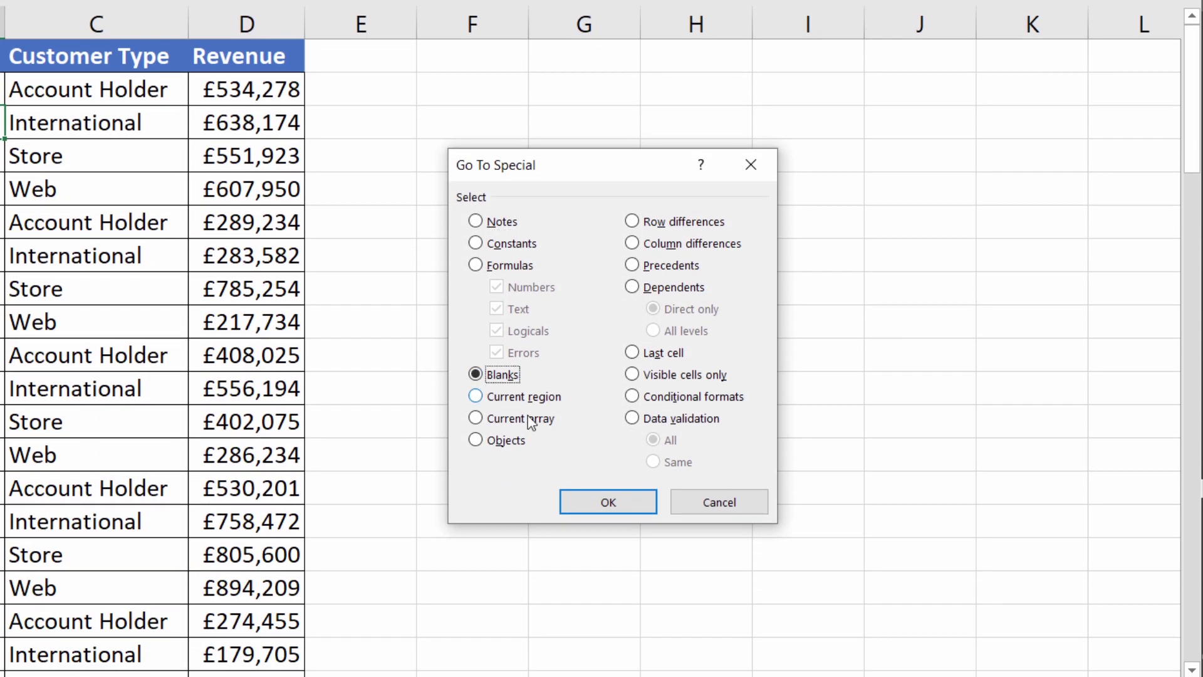
pyautogui.click(583, 502)
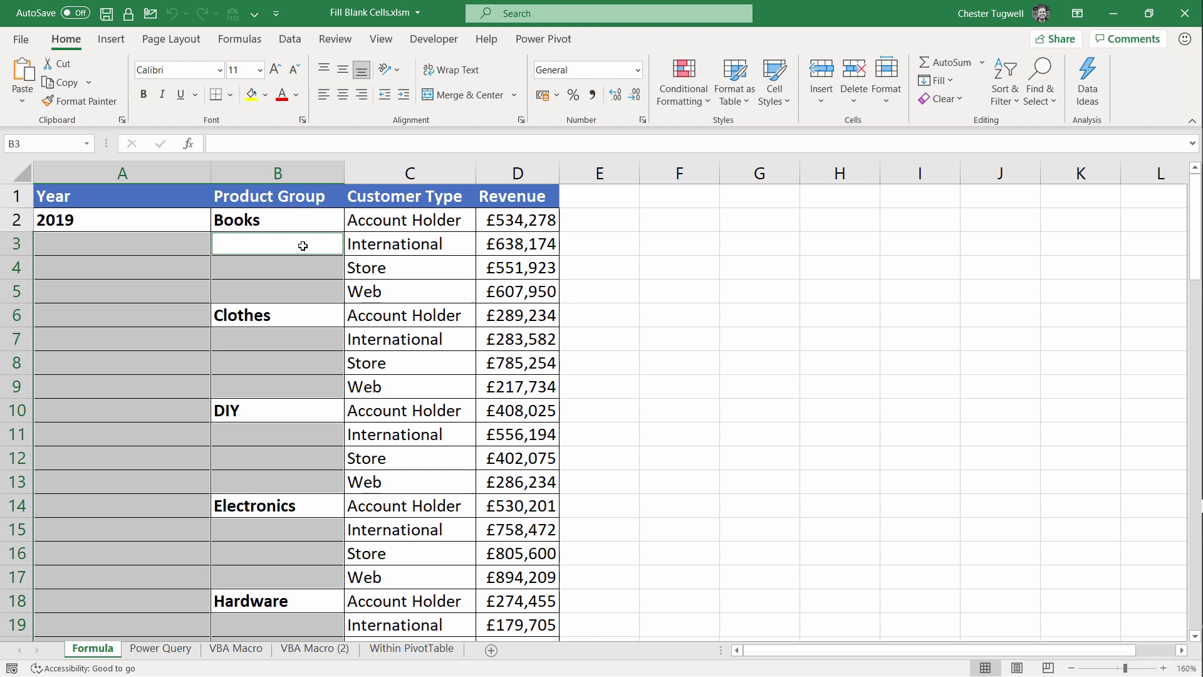
# Enter =B2 in B3 and fill every selected blank at once with Ctrl+Enter.
pyautogui.write('=')
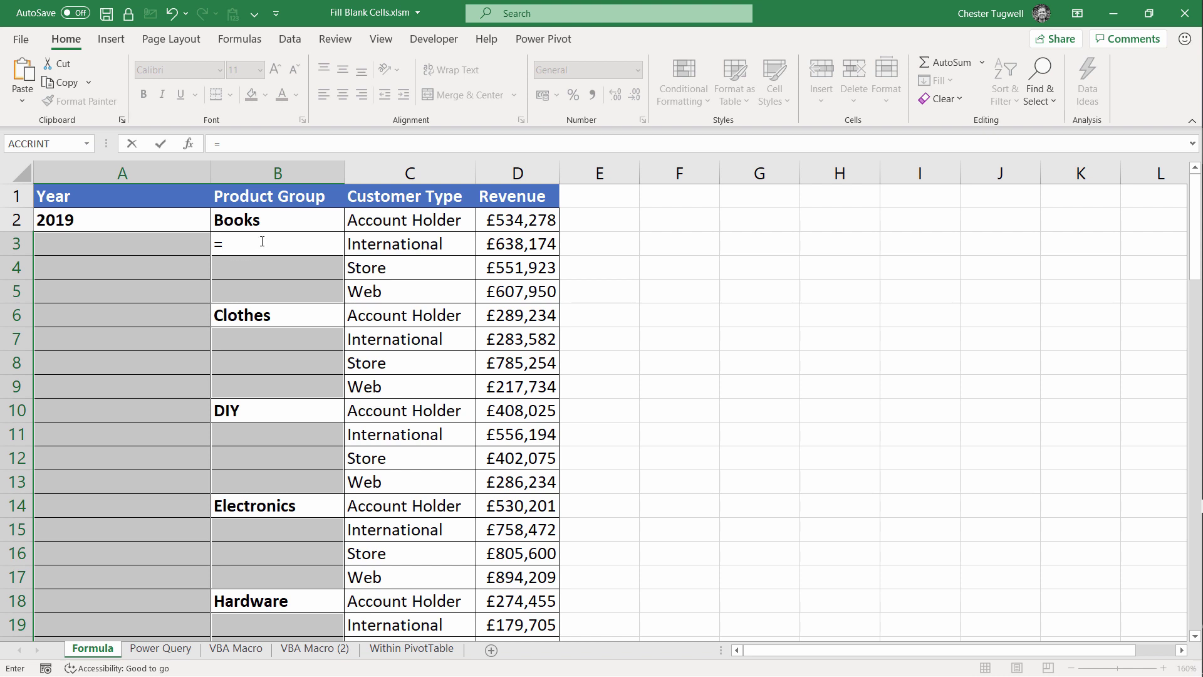
pyautogui.click(252, 218)
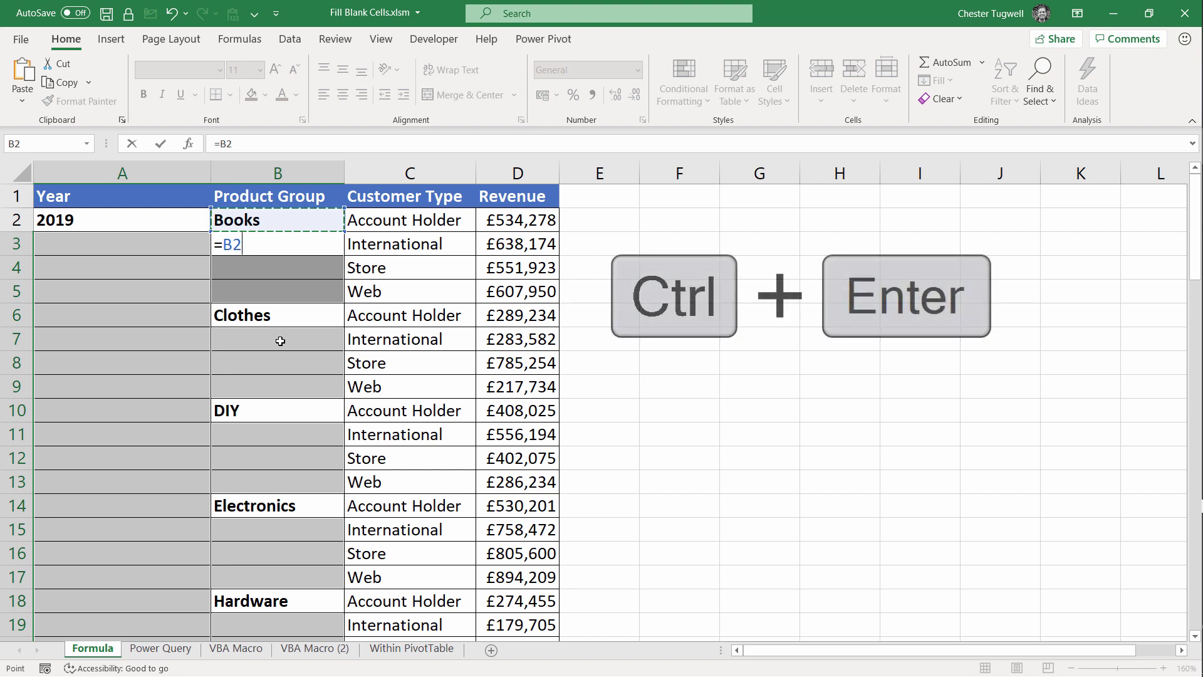
pyautogui.hotkey('ctrl', 'Return')
pyautogui.click(249, 271)
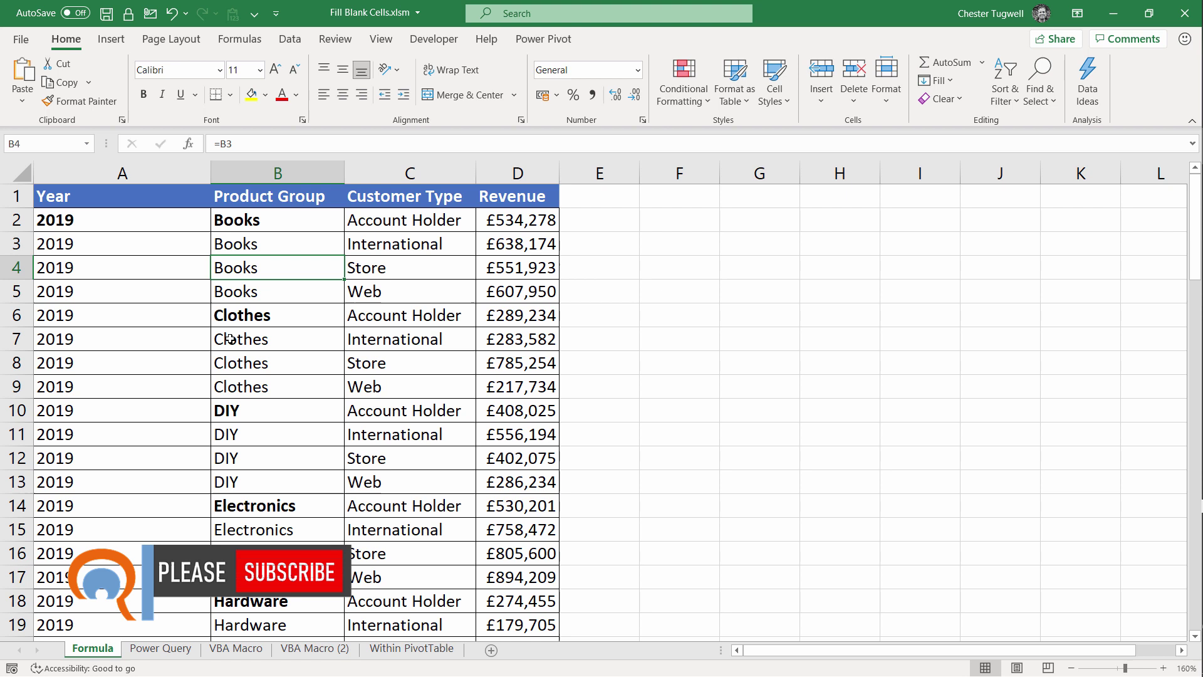
# Copy the filled Year and Product Group range A2:B81.
pyautogui.click(256, 340)
pyautogui.click(257, 382)
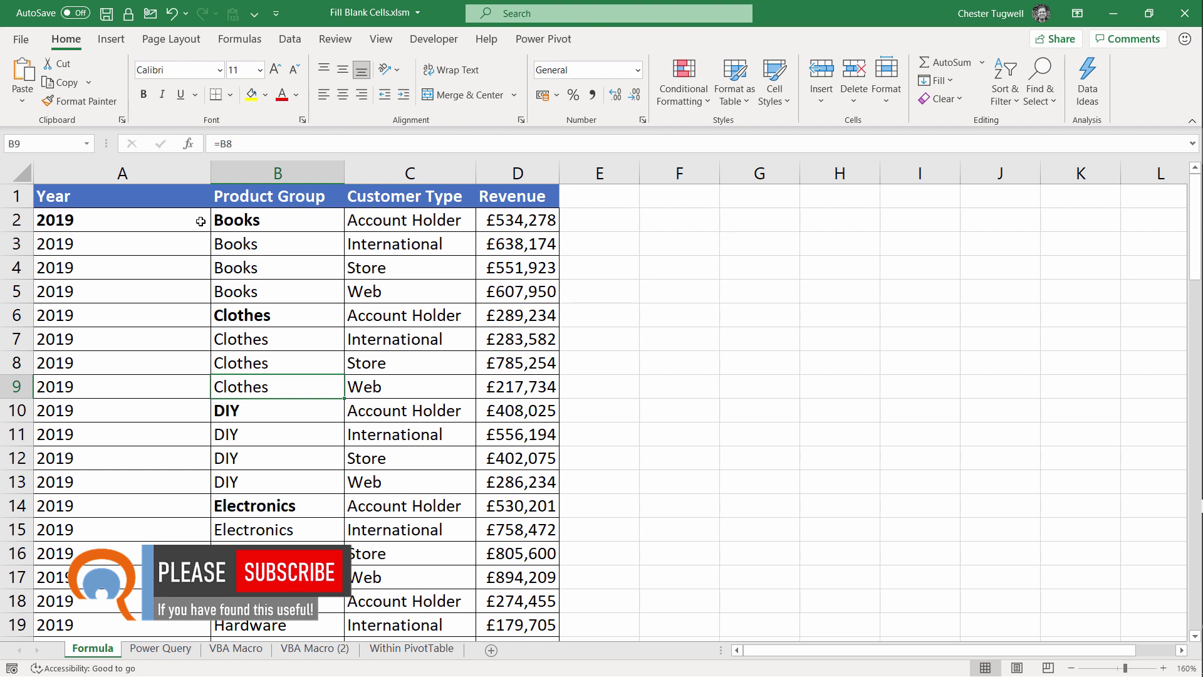
pyautogui.moveTo(113, 222); pyautogui.dragTo(265, 229)
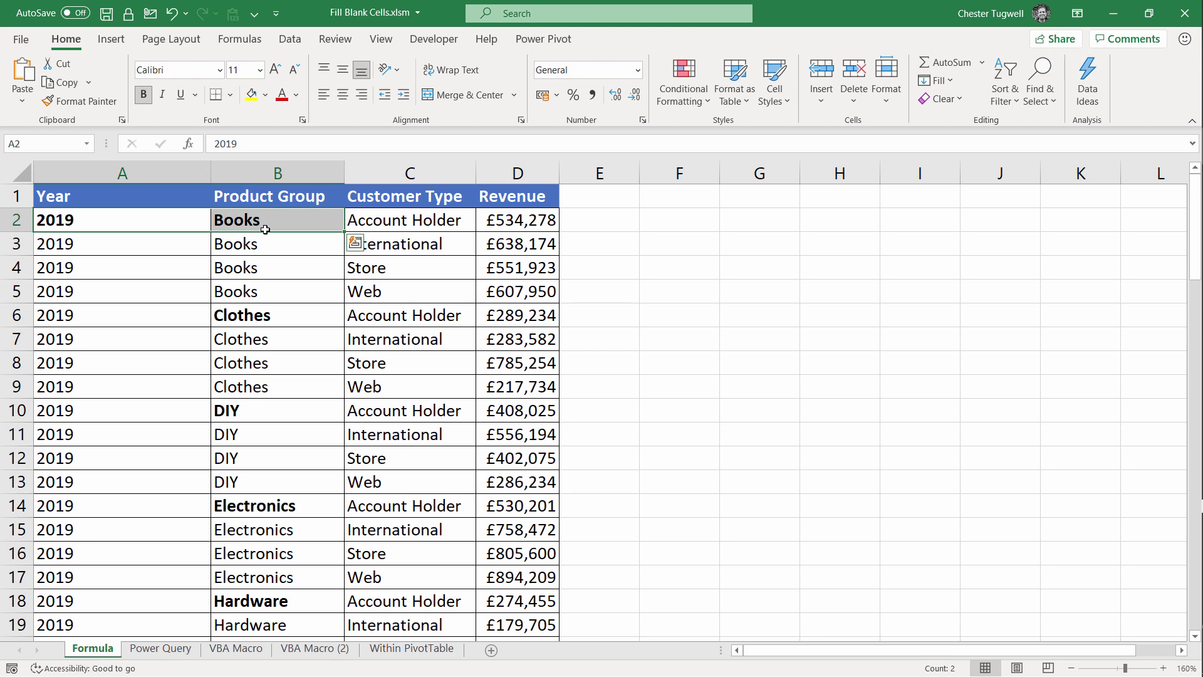
pyautogui.hotkey('ctrl', 'shift', 'Down')
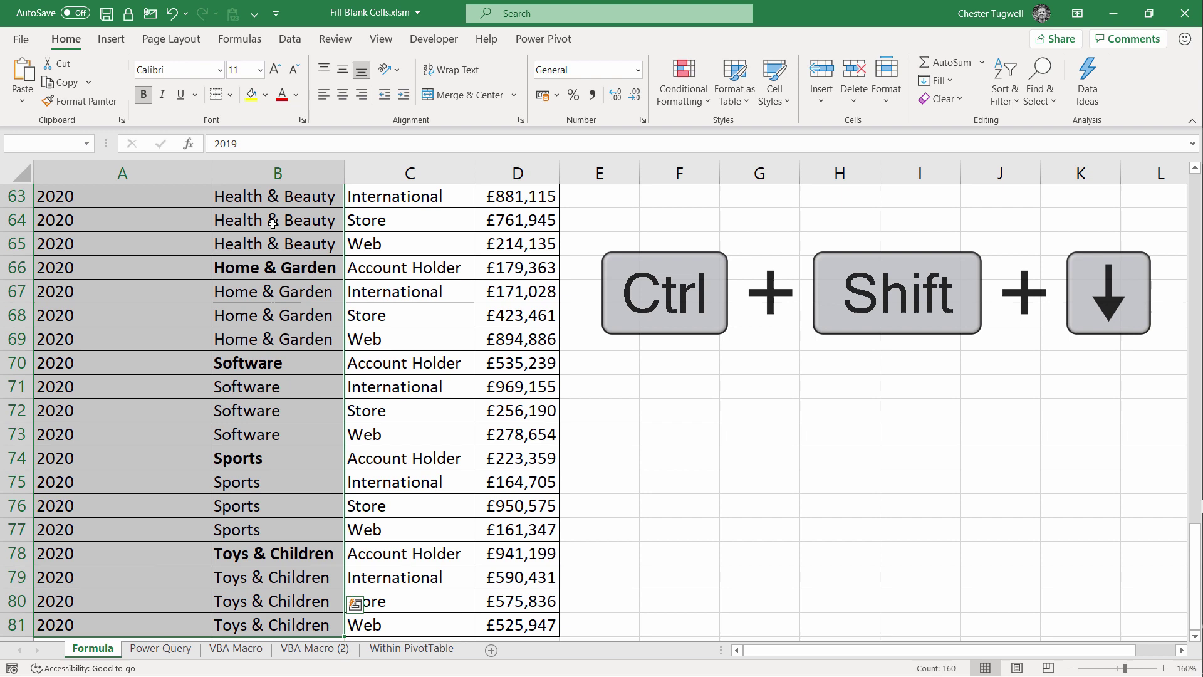
pyautogui.hotkey('ctrl', 'c')
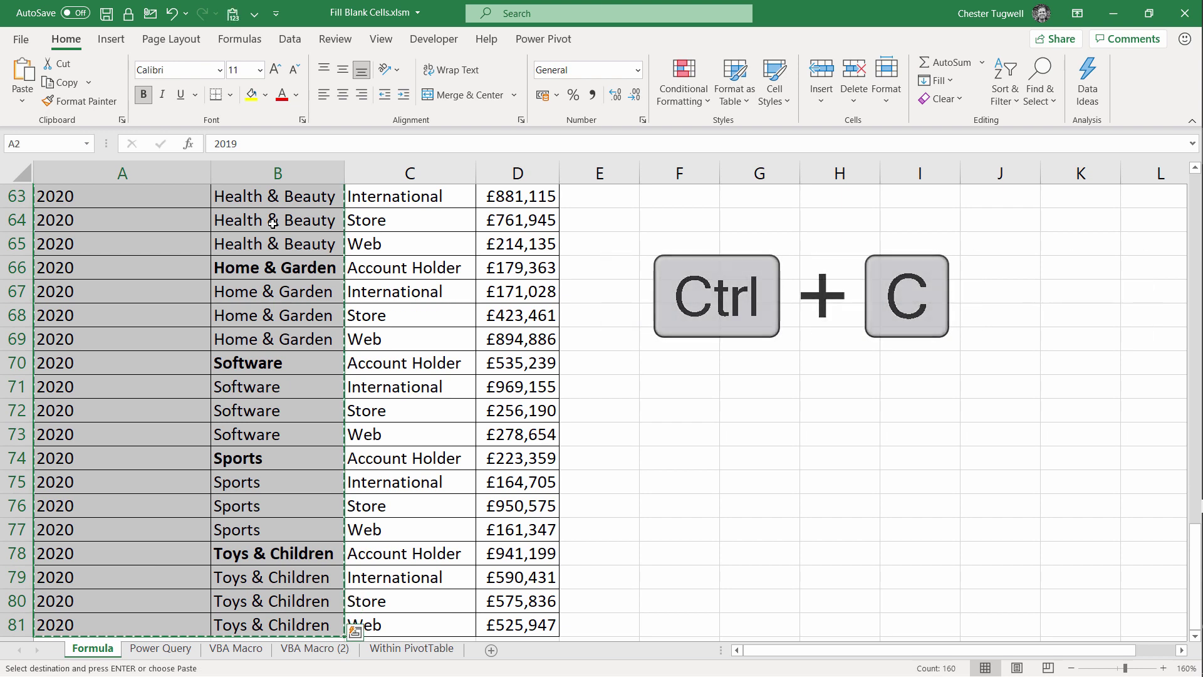
# Paste the range back as values only, so B5 holds plain text.
pyautogui.click(23, 107)
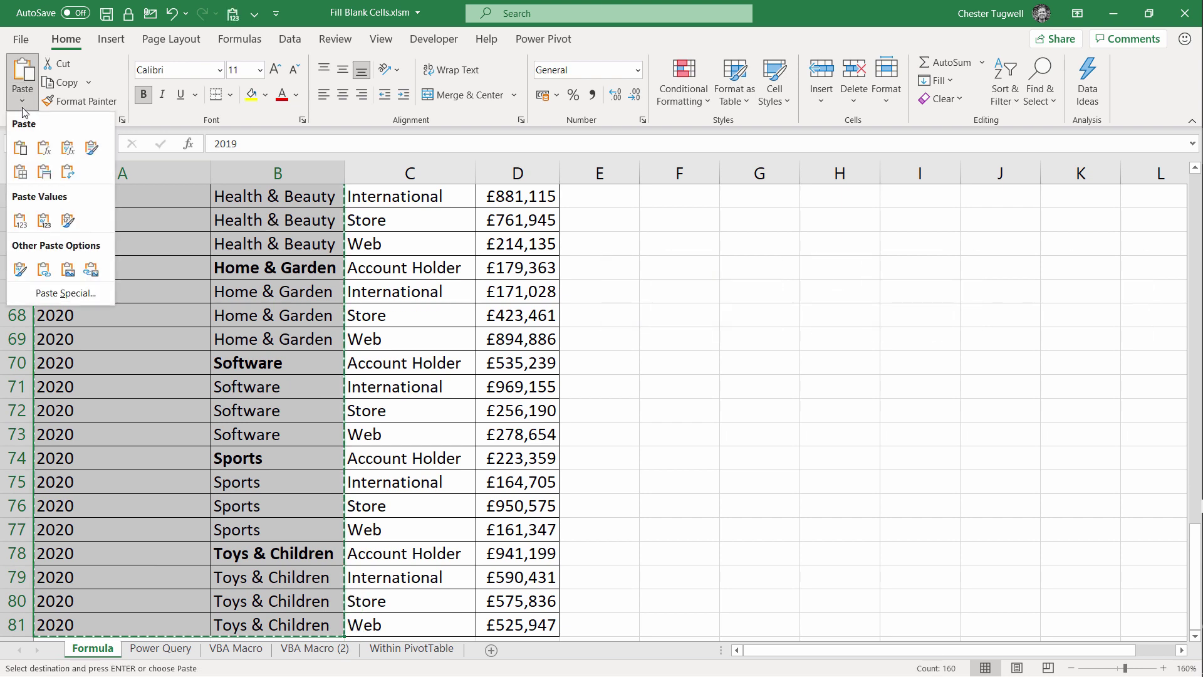
pyautogui.click(21, 222)
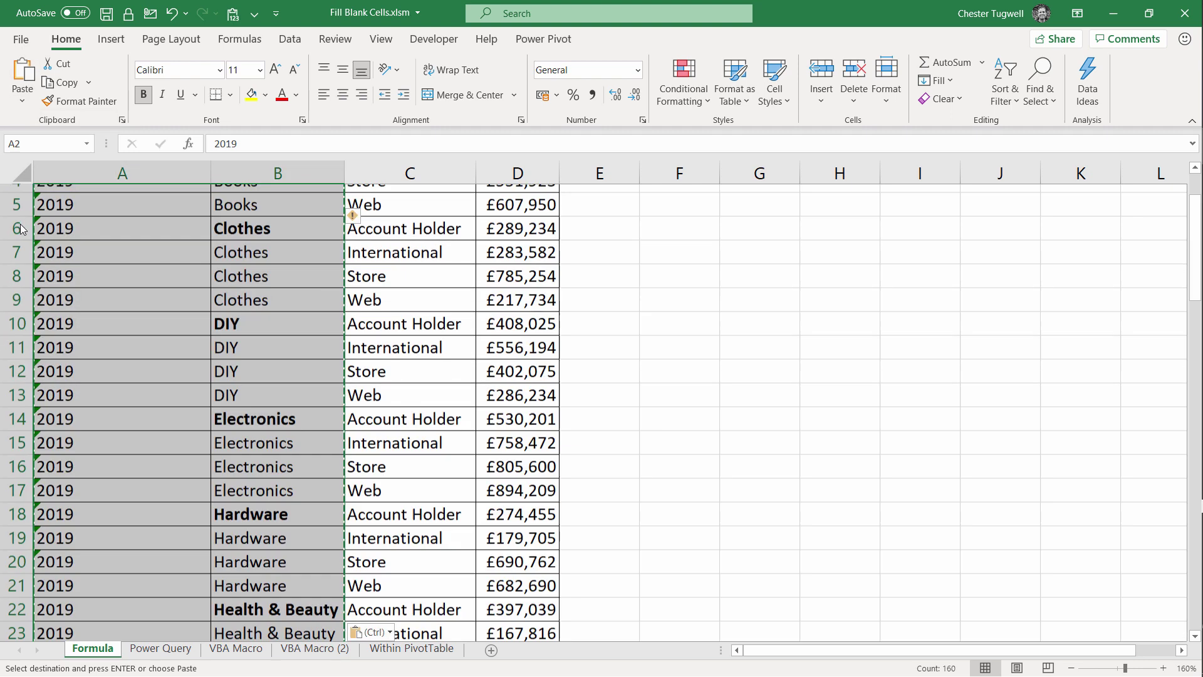
pyautogui.scroll(2, 20, 229)
pyautogui.click(277, 253)
pyautogui.click(257, 280)
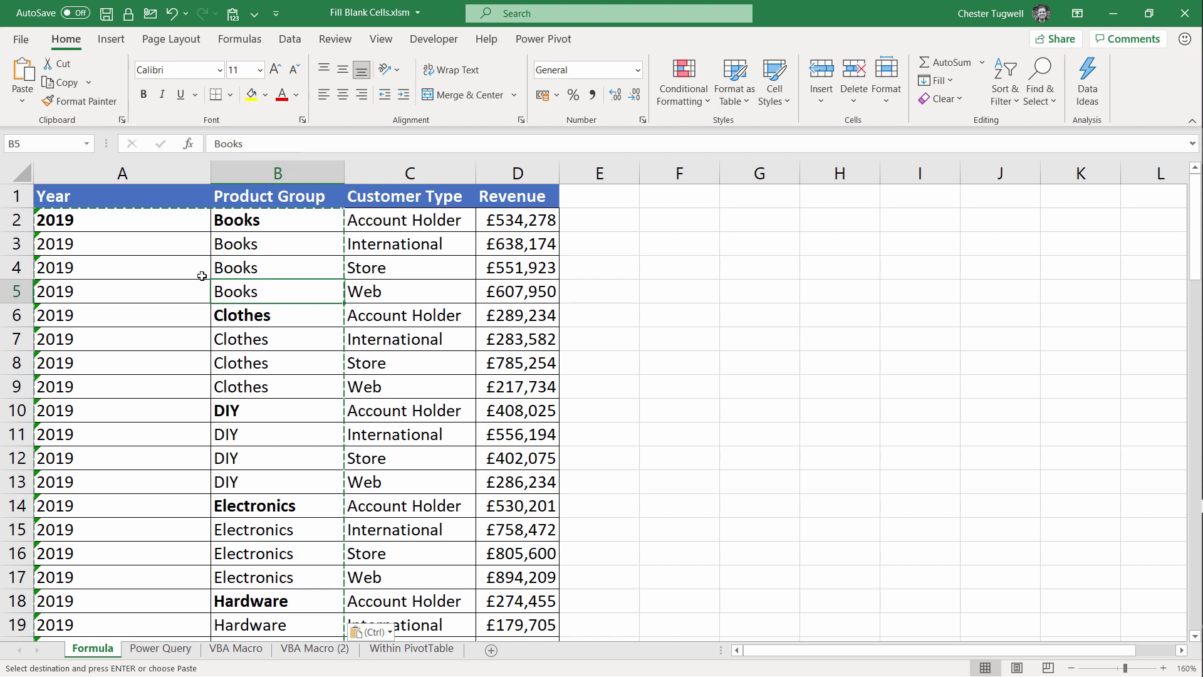
# Go to the Power Query sheet and select a cell inside its sales table.
pyautogui.click(160, 650)
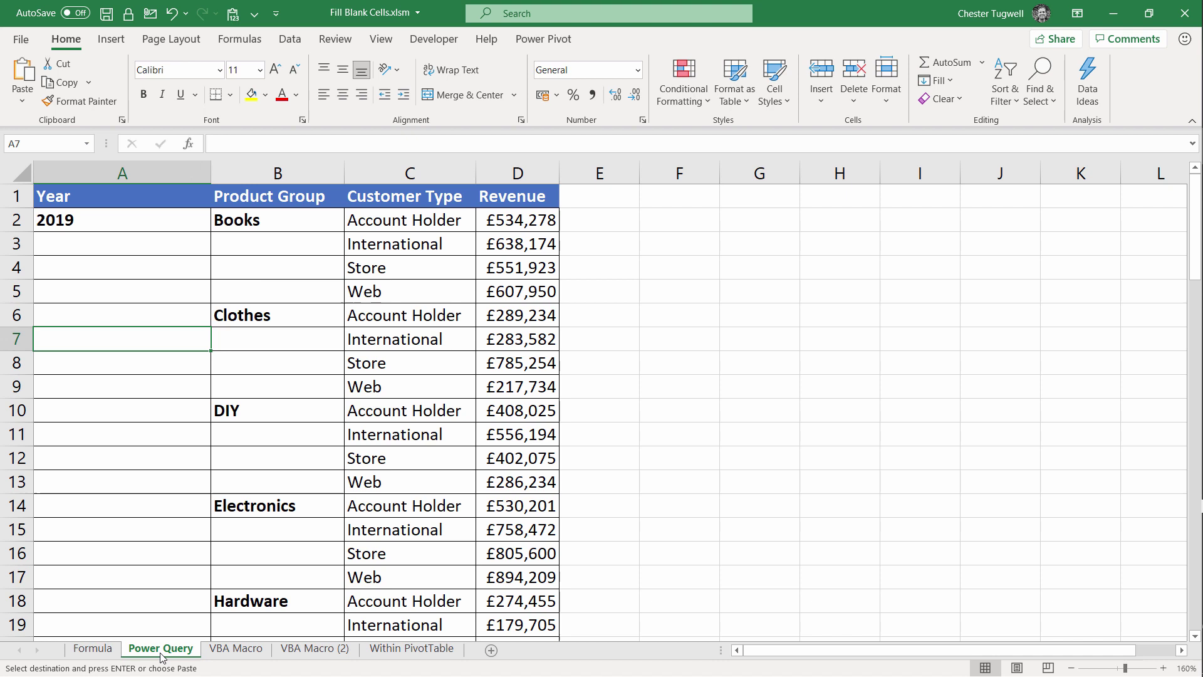
pyautogui.click(369, 270)
pyautogui.click(232, 253)
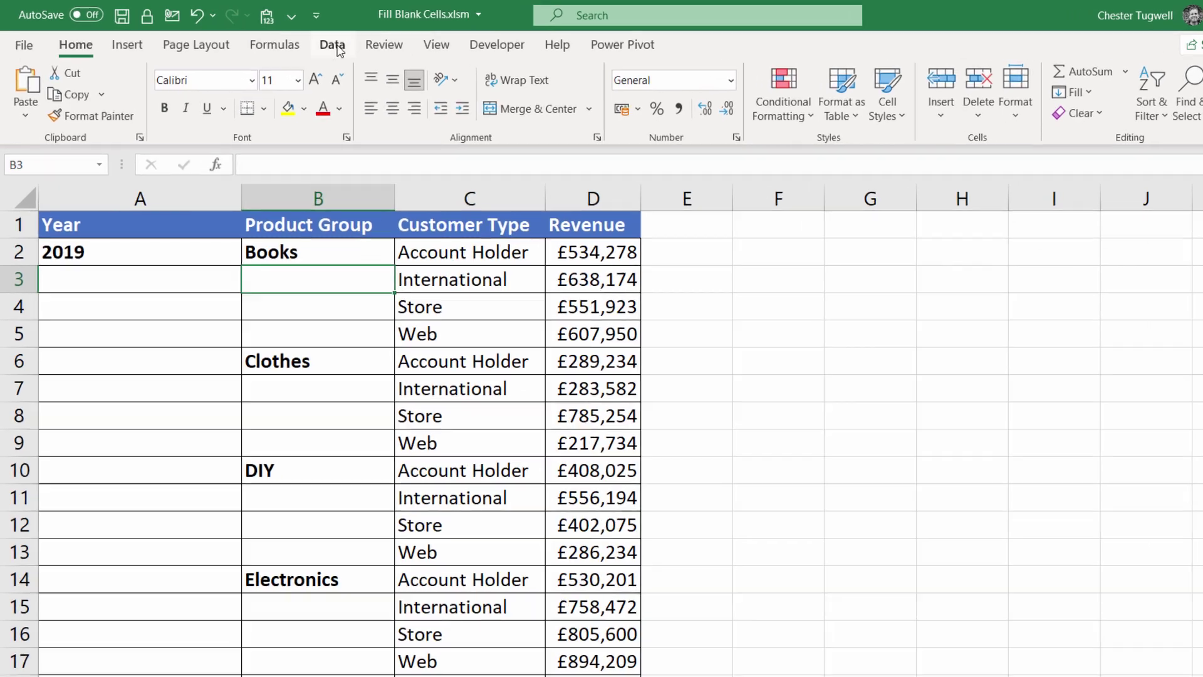
pyautogui.click(289, 39)
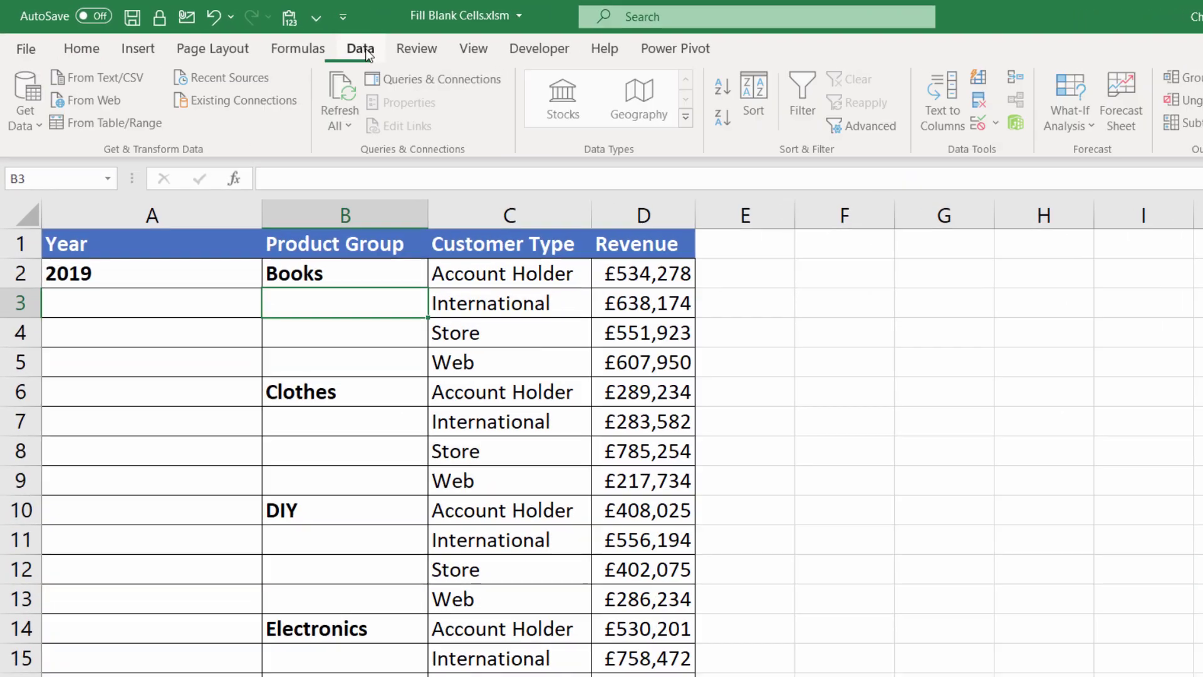
# Load the table into Power Query, fill Year and Product Group down, and load to Table1.
pyautogui.click(152, 123)
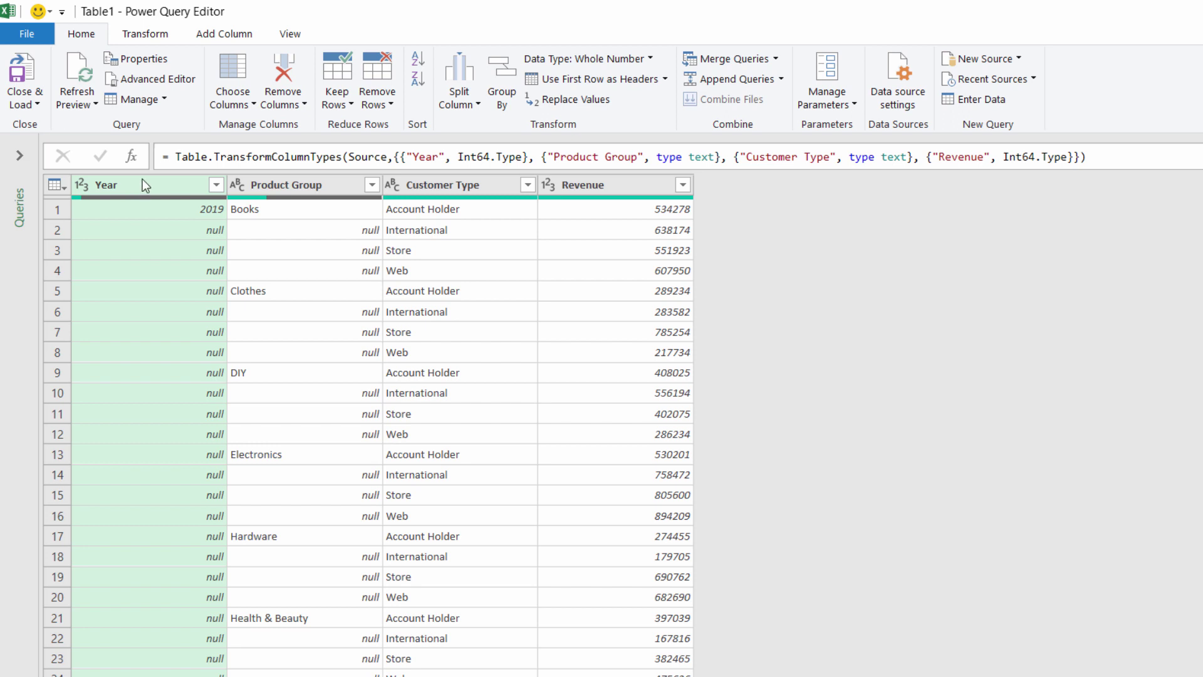
pyautogui.keyDown('ctrl'); pyautogui.click(269, 183); pyautogui.keyUp('ctrl')
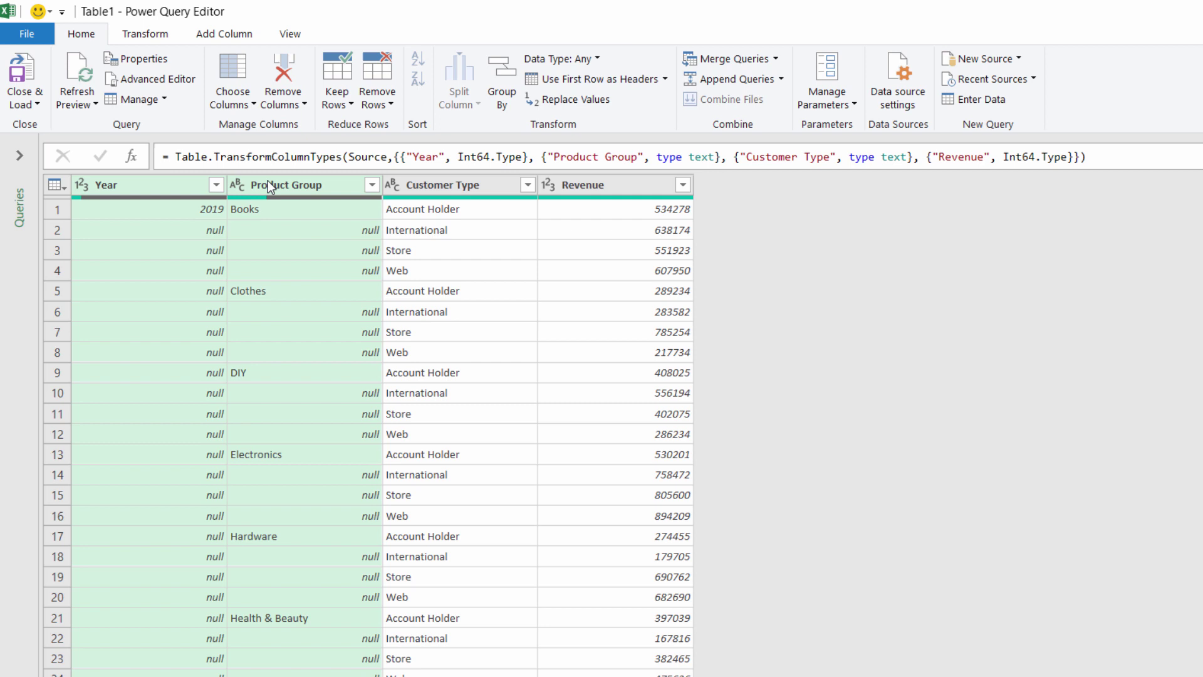
pyautogui.rightClick(268, 183)
pyautogui.moveTo(372, 343)
pyautogui.click(563, 343)
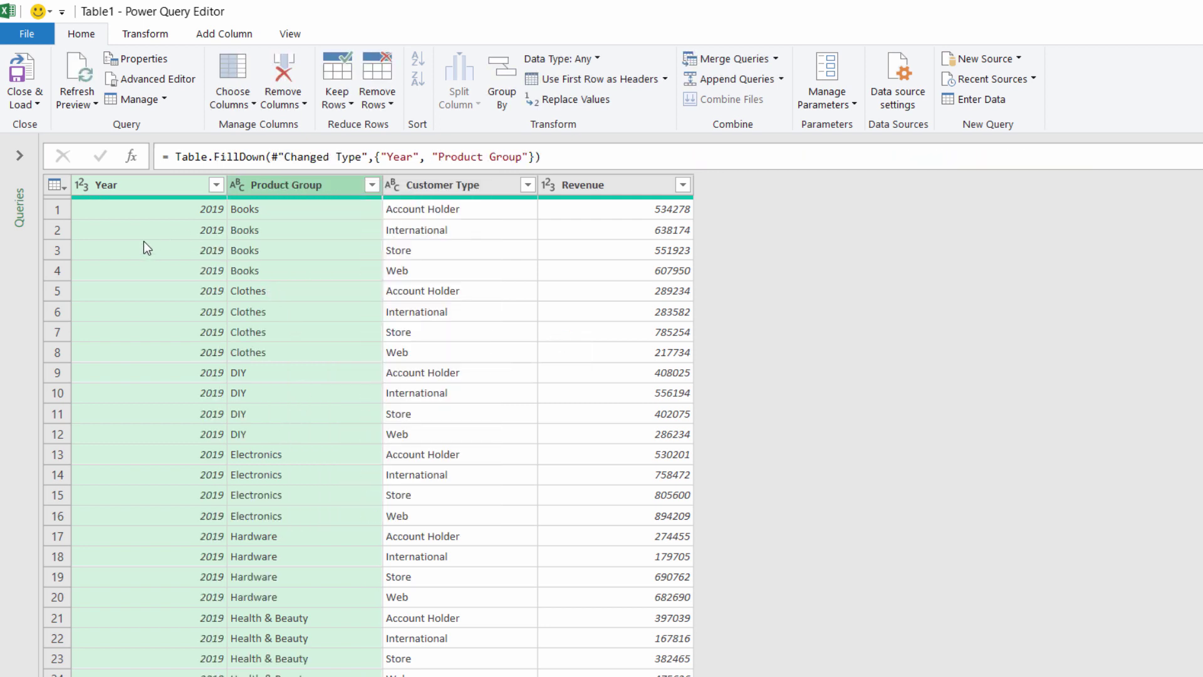
pyautogui.click(21, 74)
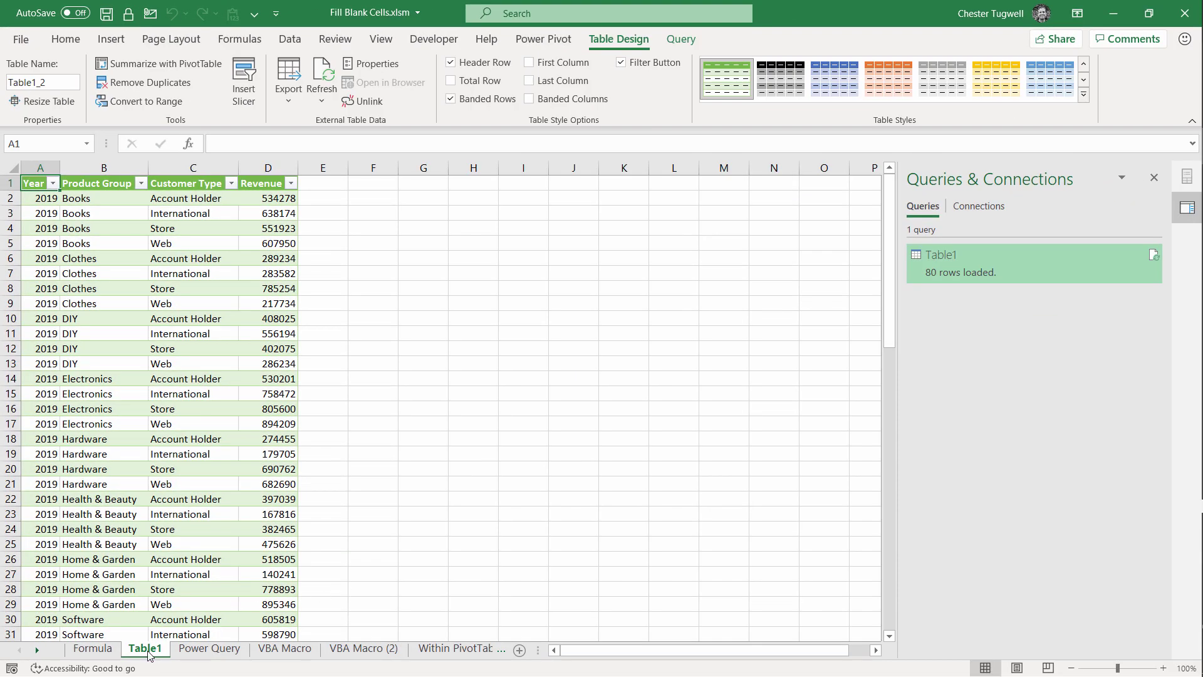
pyautogui.hotkey('ctrl', 'pagedown')
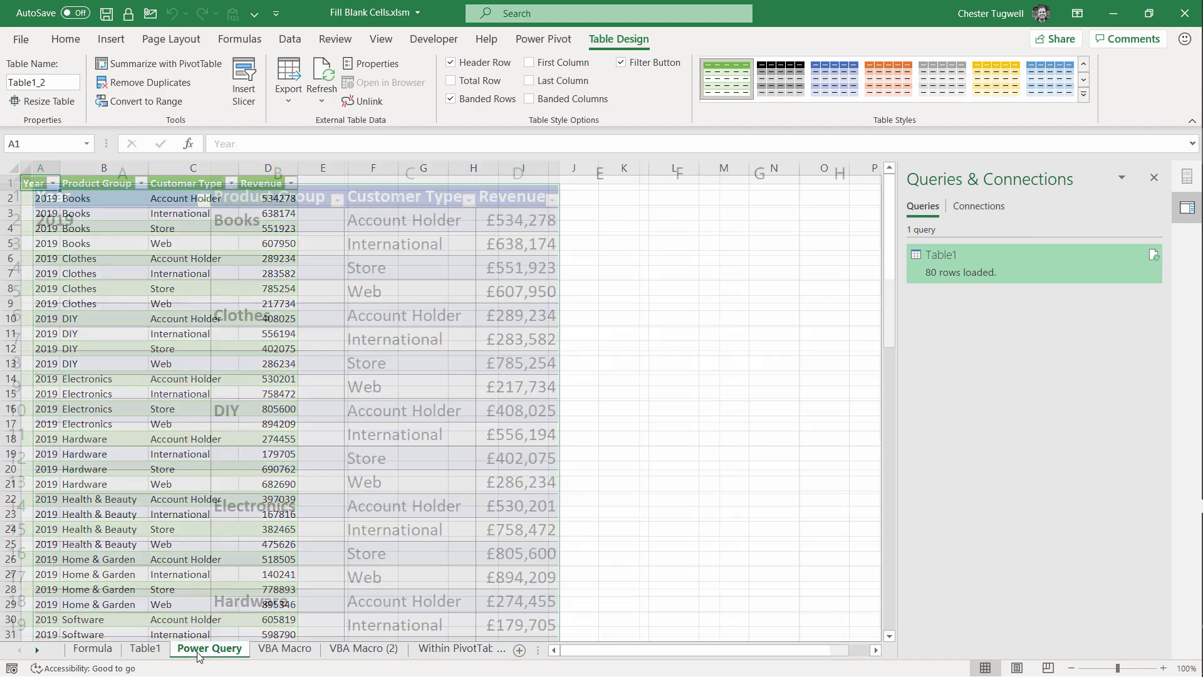
pyautogui.click(150, 654)
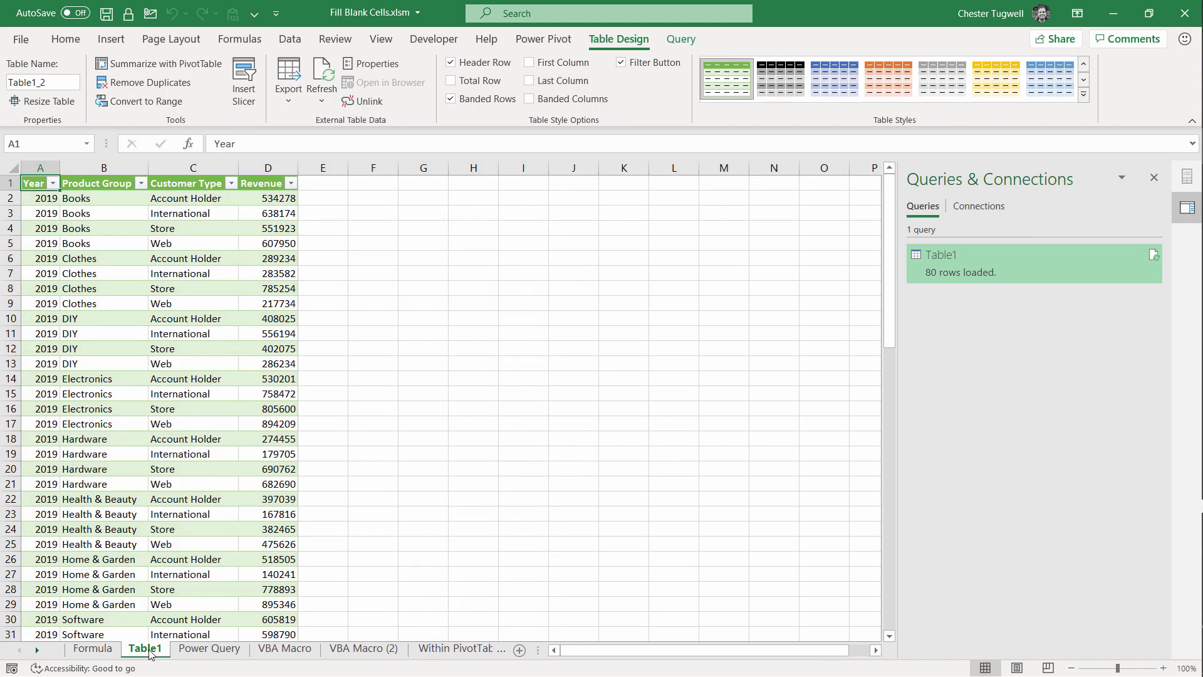
pyautogui.click(302, 651)
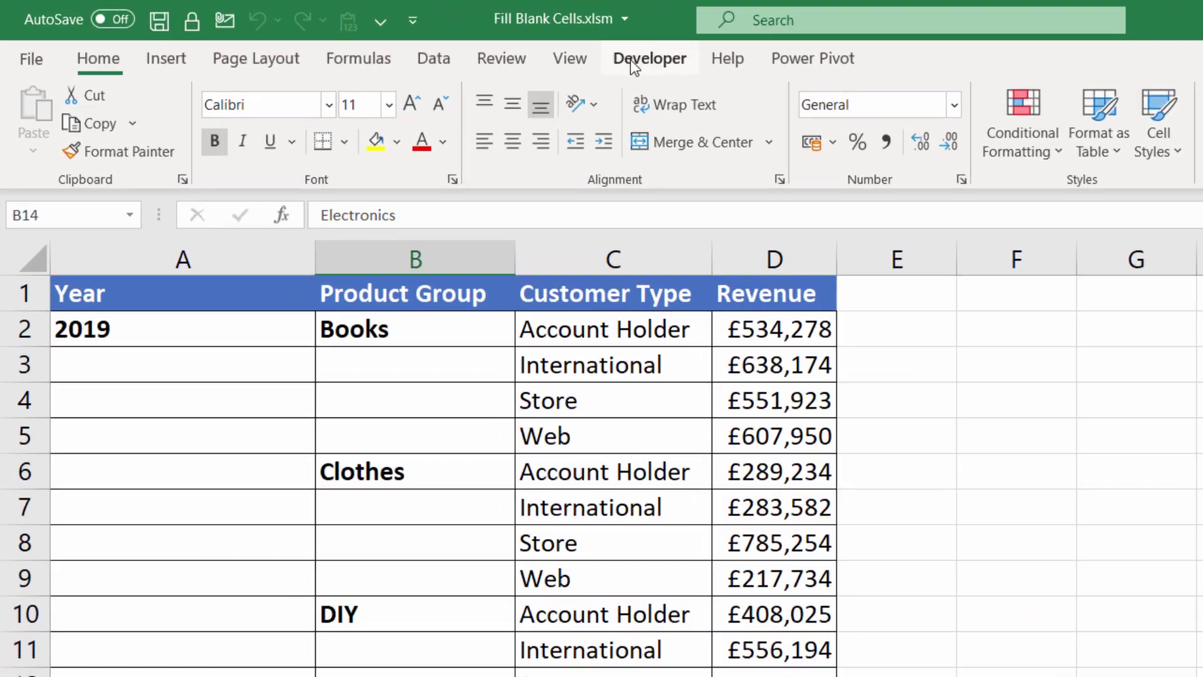
# Enable Developer in Customize the Ribbon and display the Developer tab.
pyautogui.click(631, 59)
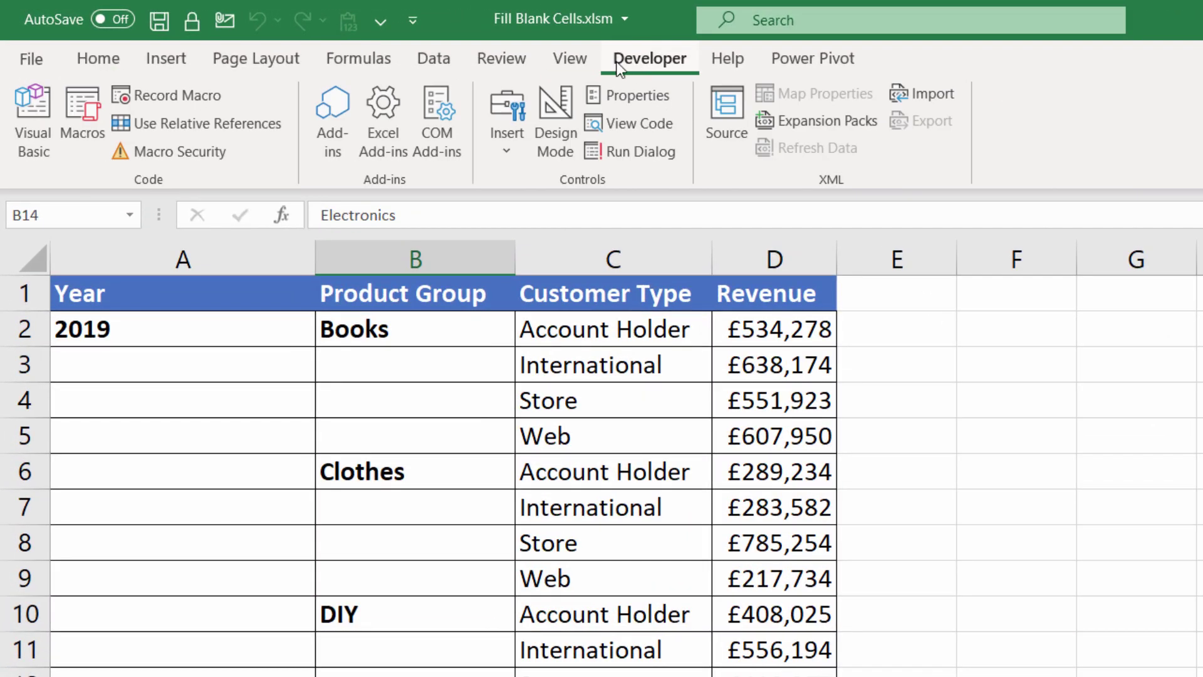
pyautogui.click(571, 57)
pyautogui.click(662, 56)
pyautogui.click(573, 62)
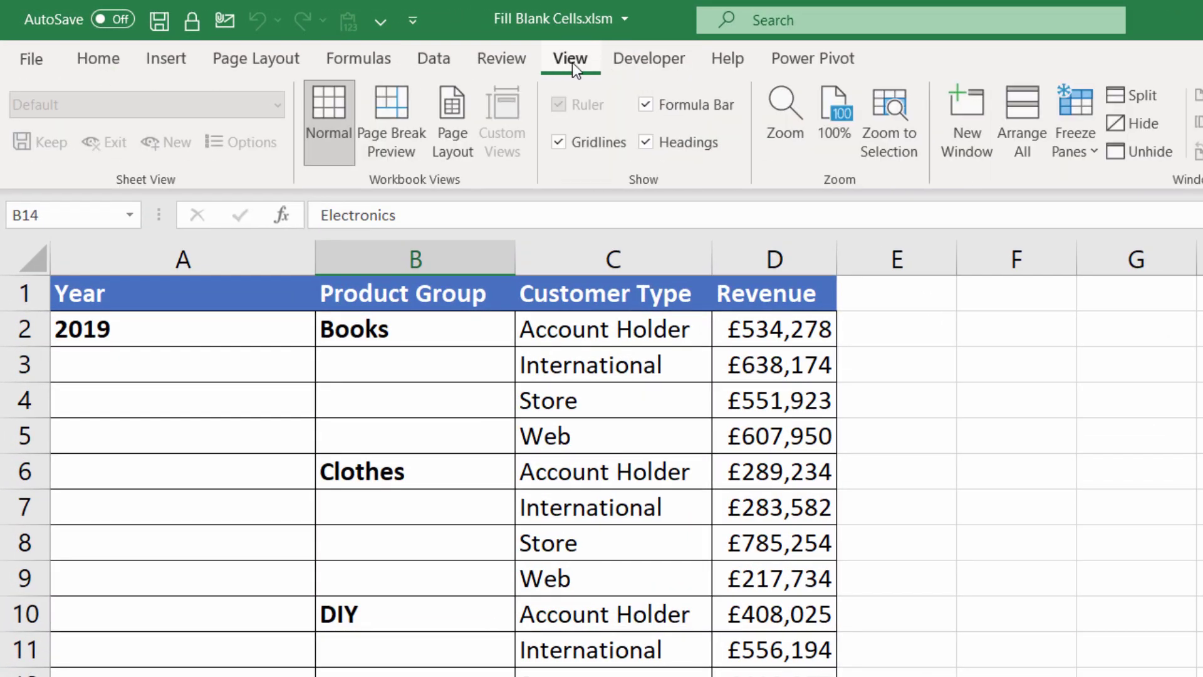
pyautogui.rightClick(569, 56)
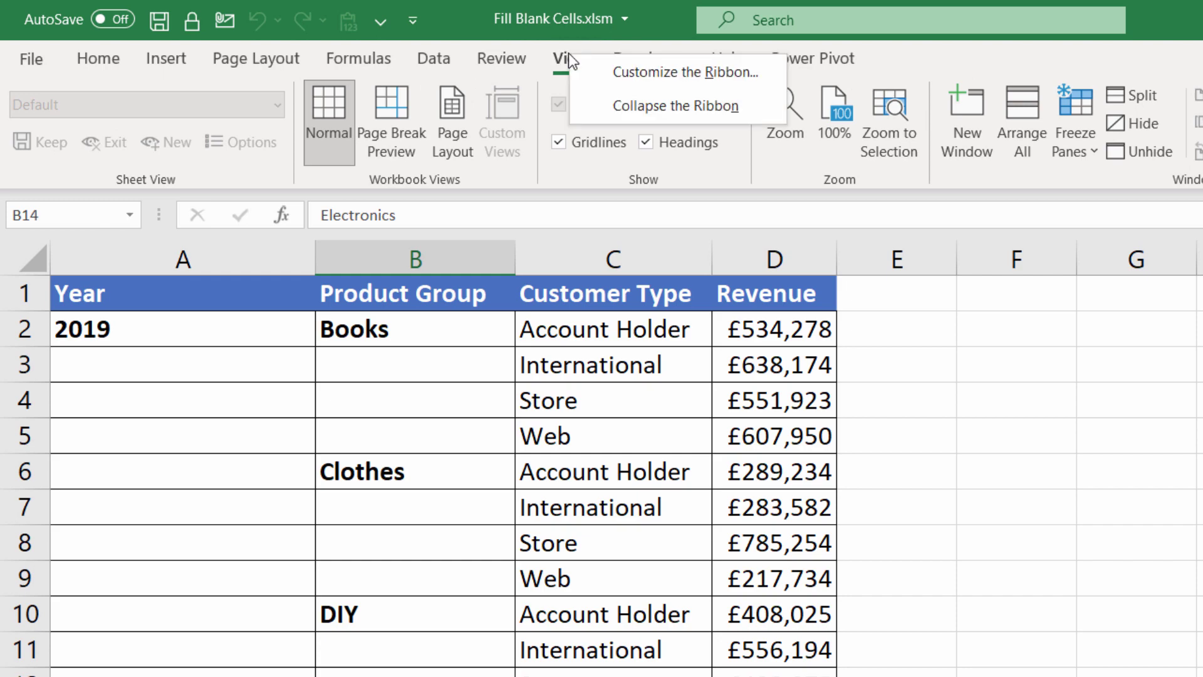
pyautogui.click(625, 72)
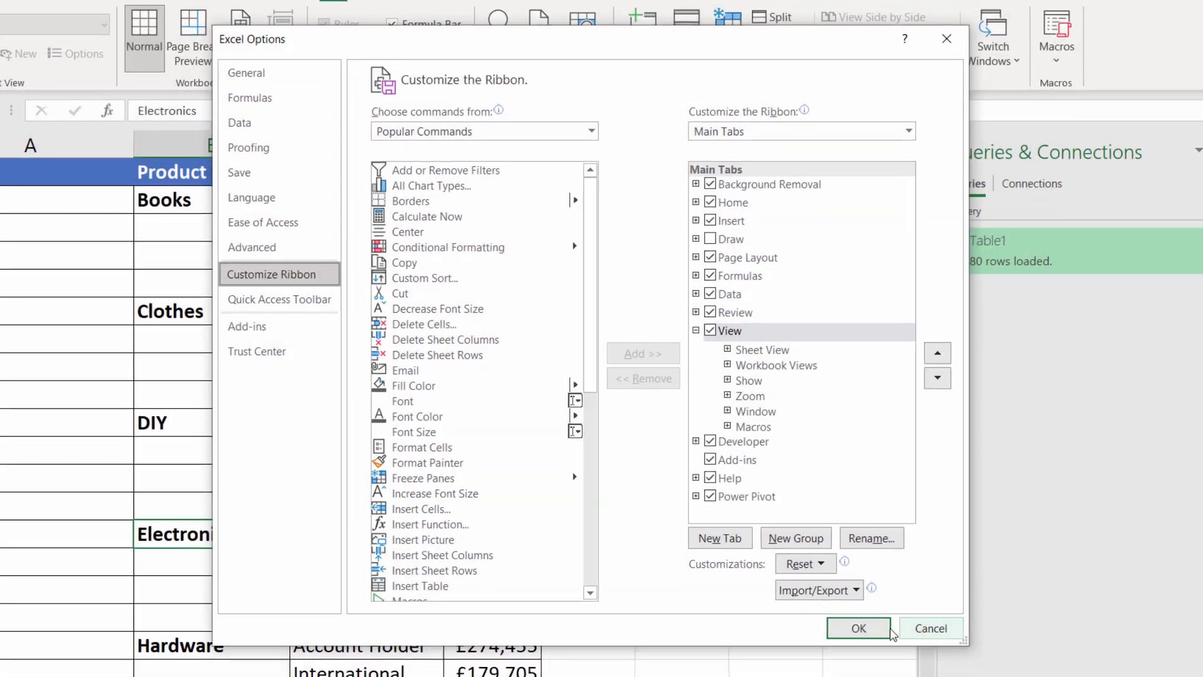
pyautogui.click(864, 636)
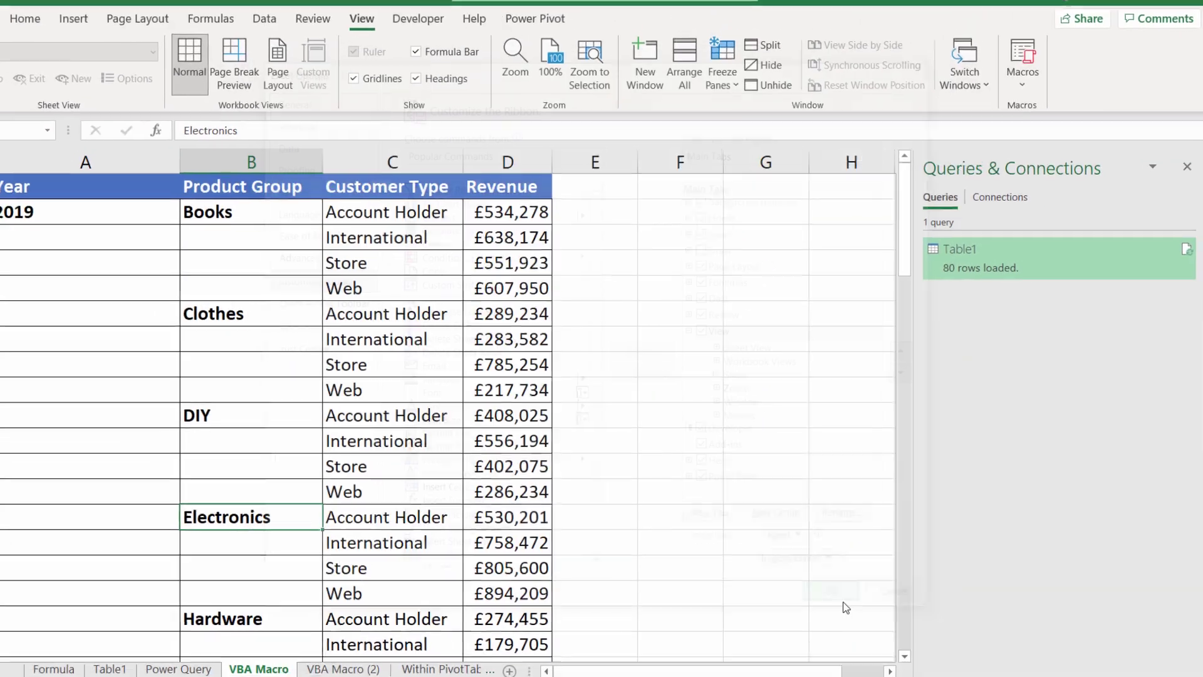
pyautogui.click(388, 1)
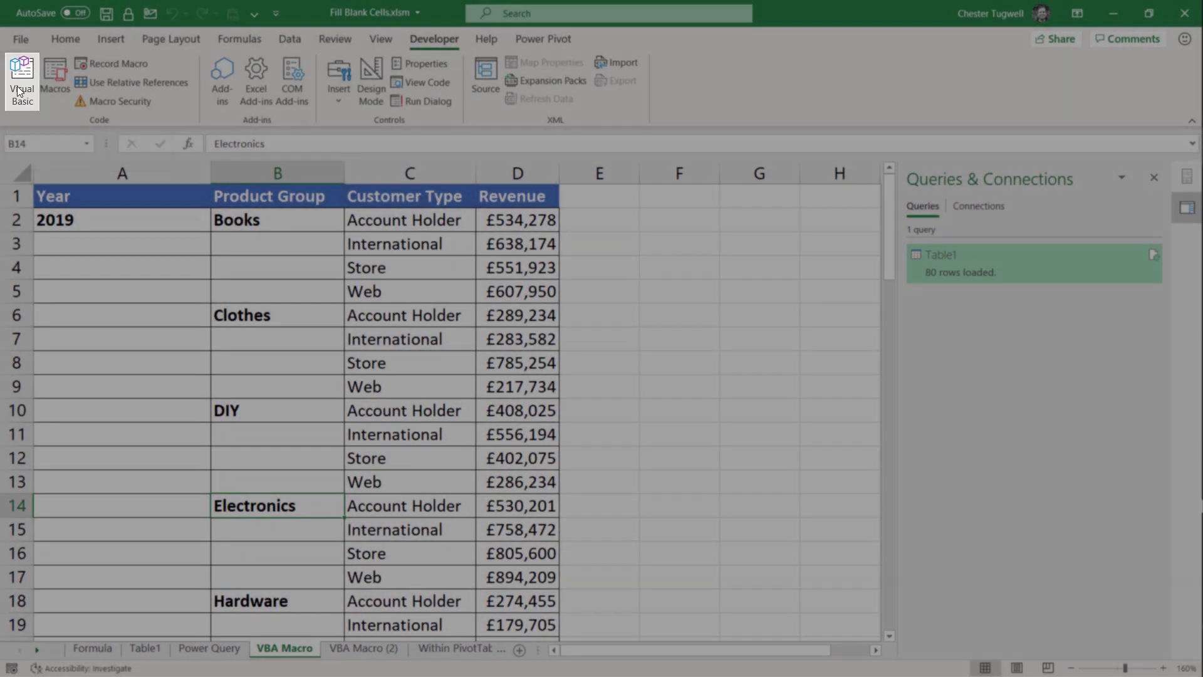
# Open the VBA editor and show the Project Explorer.
pyautogui.click(18, 91)
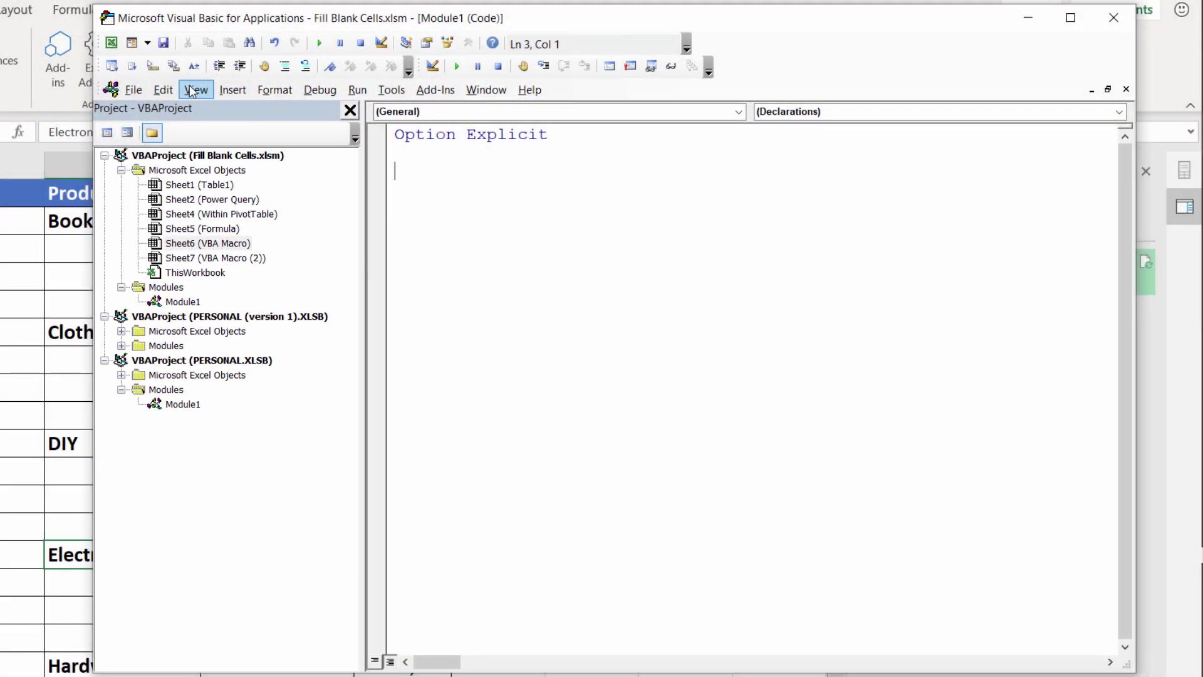
pyautogui.click(195, 90)
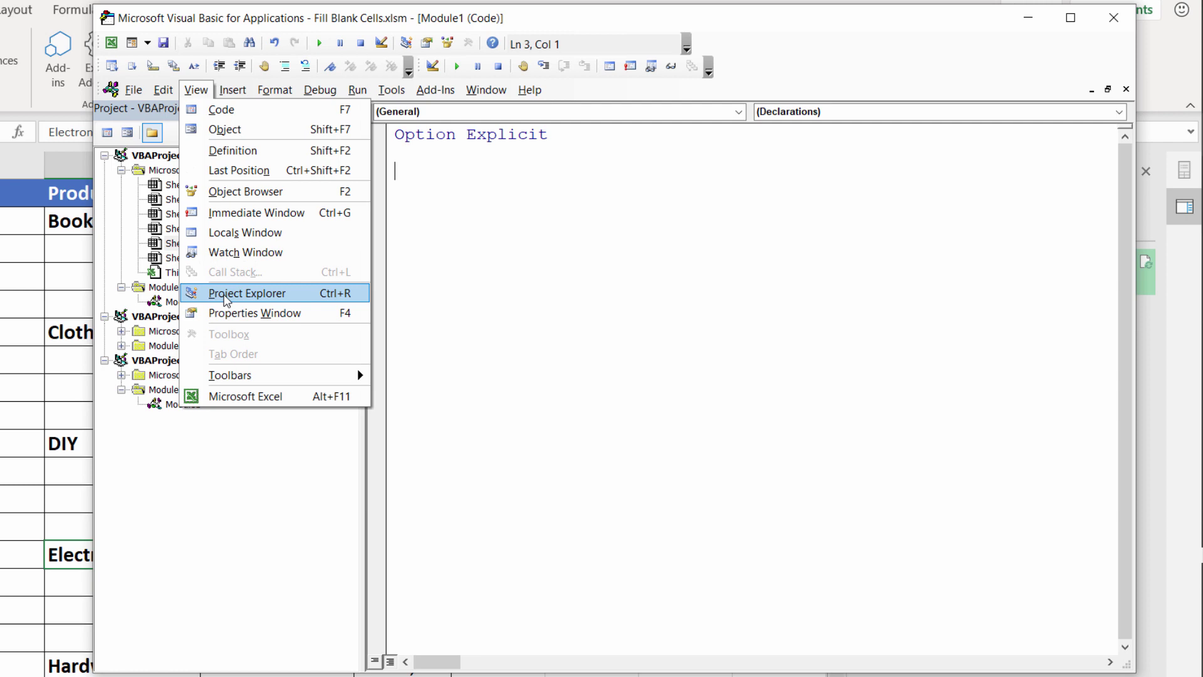
pyautogui.click(226, 296)
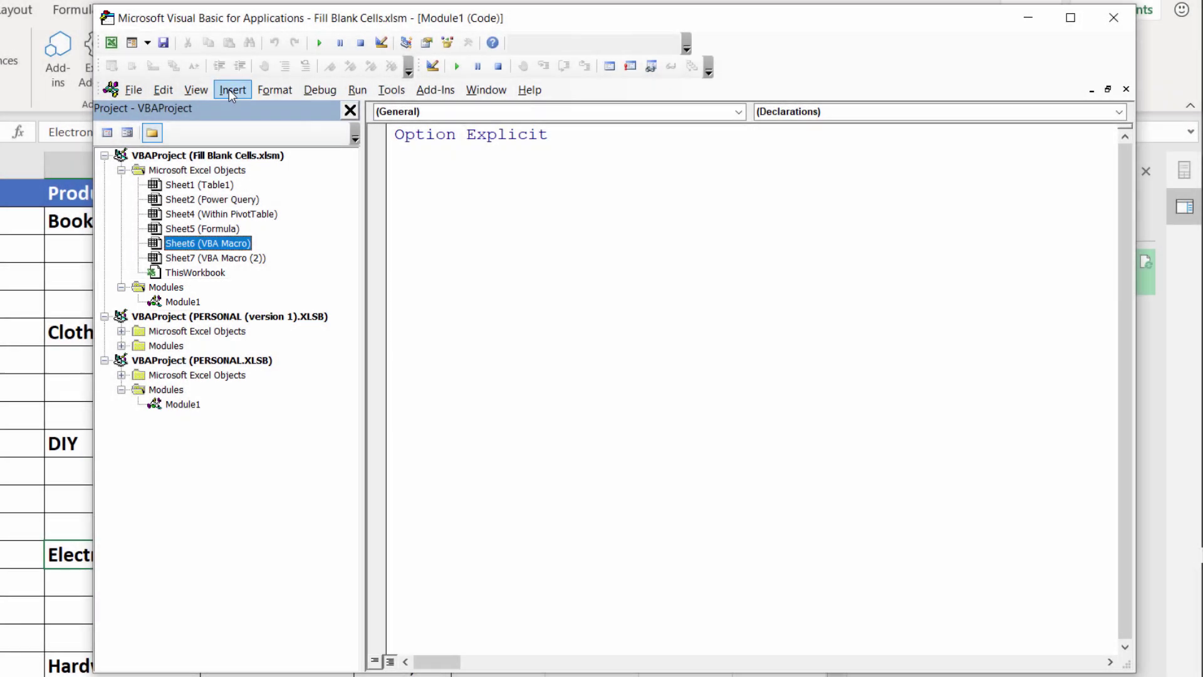
# Insert a new module and paste the FillDownBlanks macro into Module1.
pyautogui.click(230, 90)
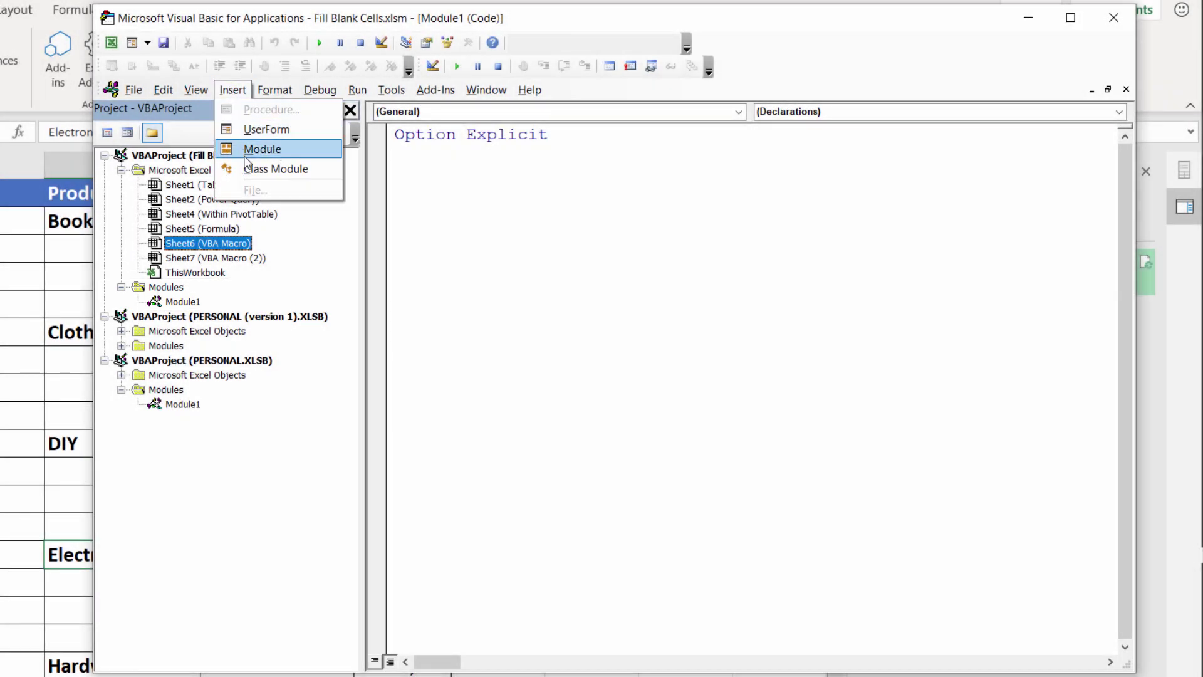
pyautogui.click(262, 149)
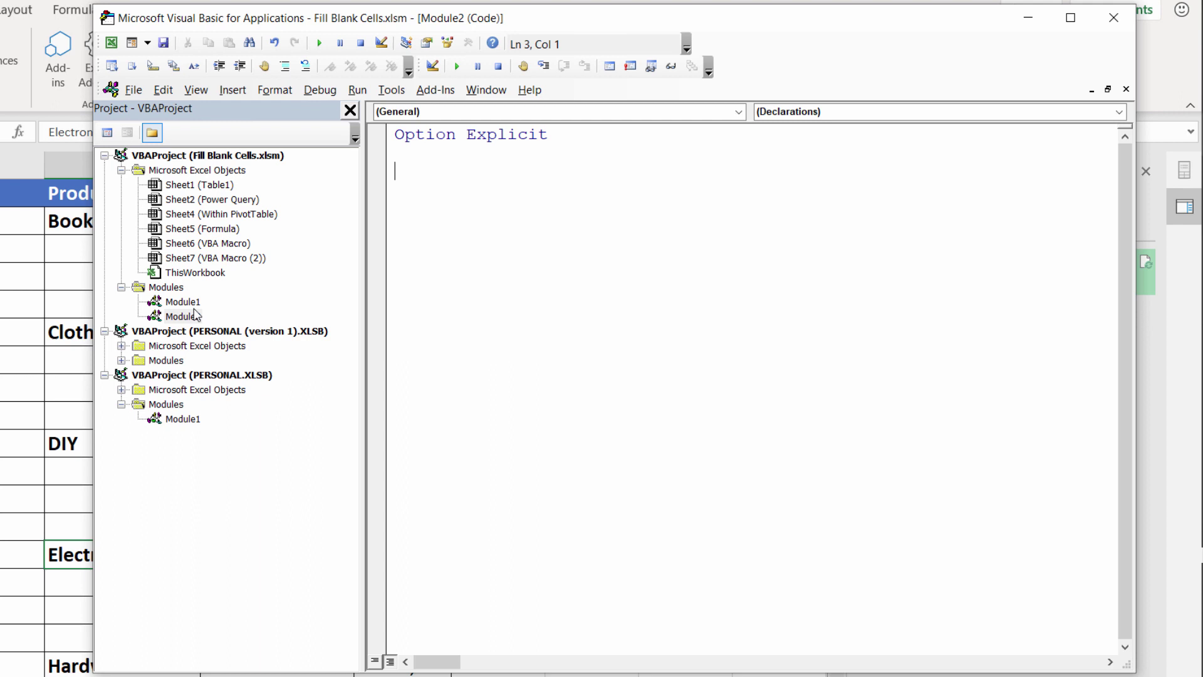
pyautogui.doubleClick(184, 302)
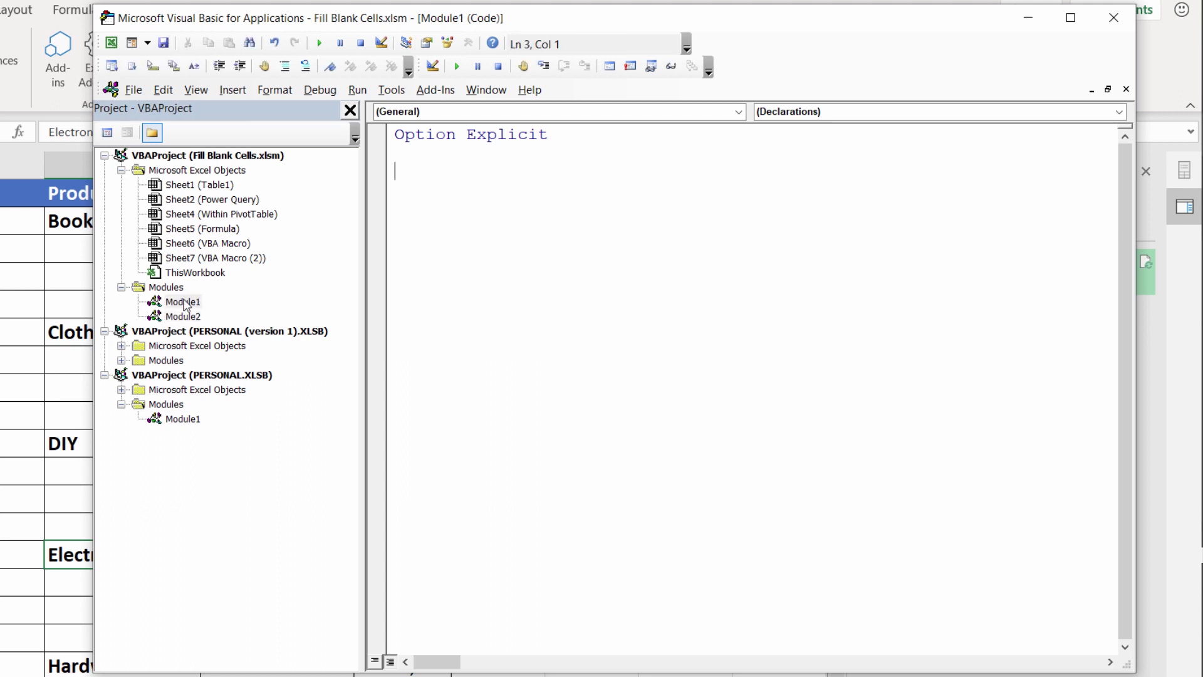
pyautogui.click(604, 170)
pyautogui.write('Sub FillDownBlanks()  Dim UserSelection As Range Dim CellWithinSelection As Range  Set UserSelection = Selection  For Each CellWithinSelection In UserSelection      If CellWithinSelection = "" Then         CellWithinSelection.FillDown     End If  Next CellWithinSelection  End Sub')
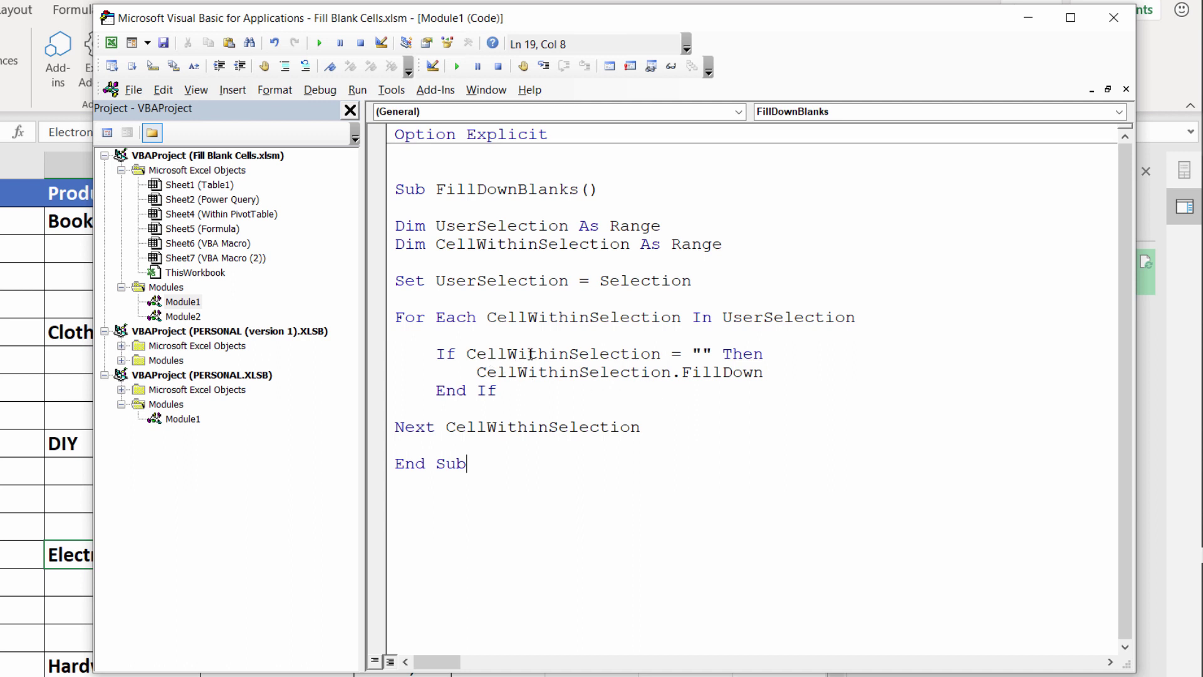
# Close the editor and run FillDownBlanks on the selected range A2:B17.
pyautogui.click(1113, 17)
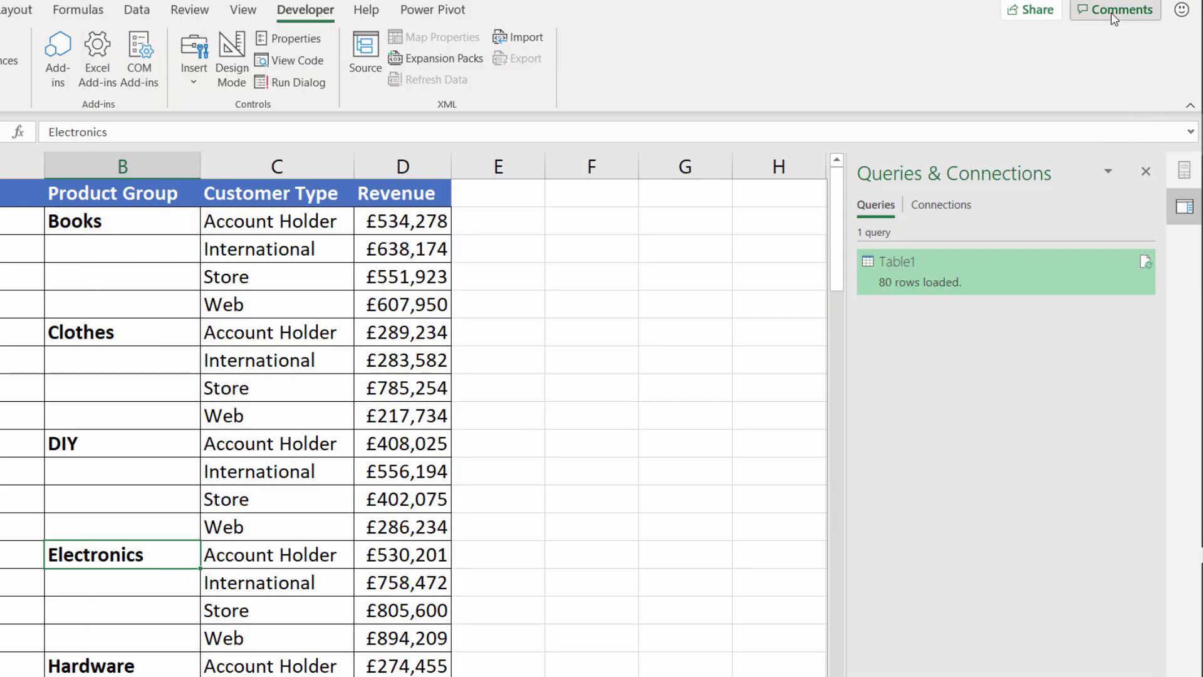
pyautogui.moveTo(143, 224); pyautogui.dragTo(284, 571)
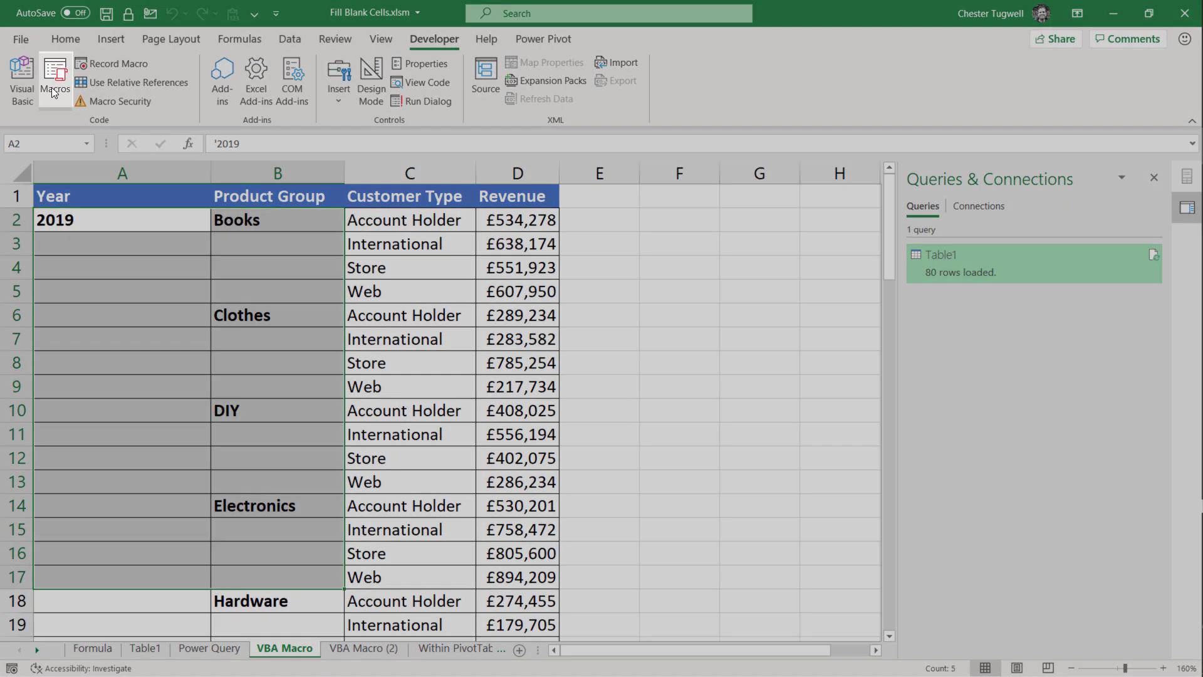
pyautogui.click(55, 87)
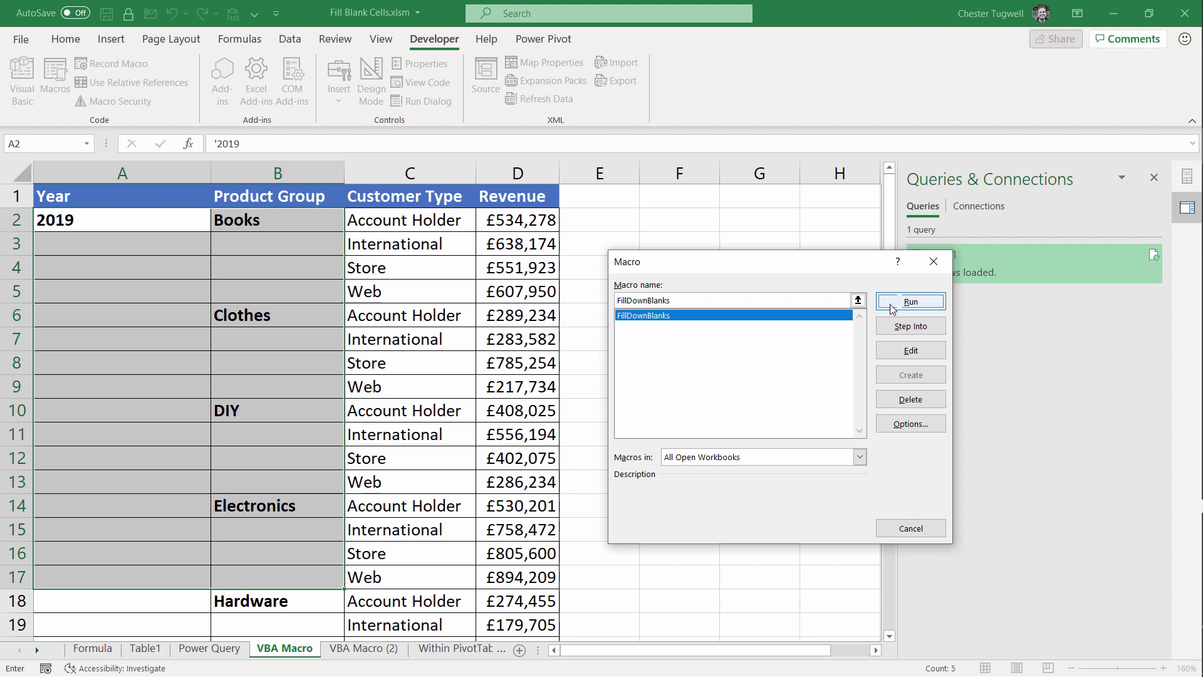
pyautogui.click(893, 306)
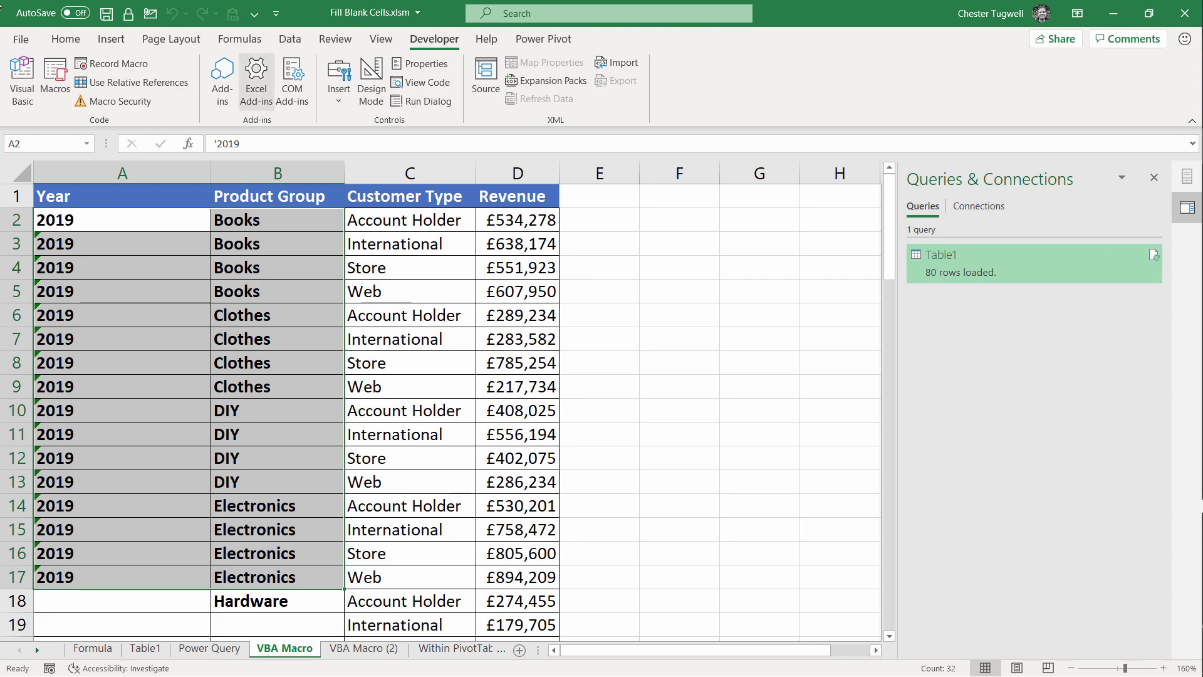
# Start a new macro recording and name it test.
pyautogui.click(23, 82)
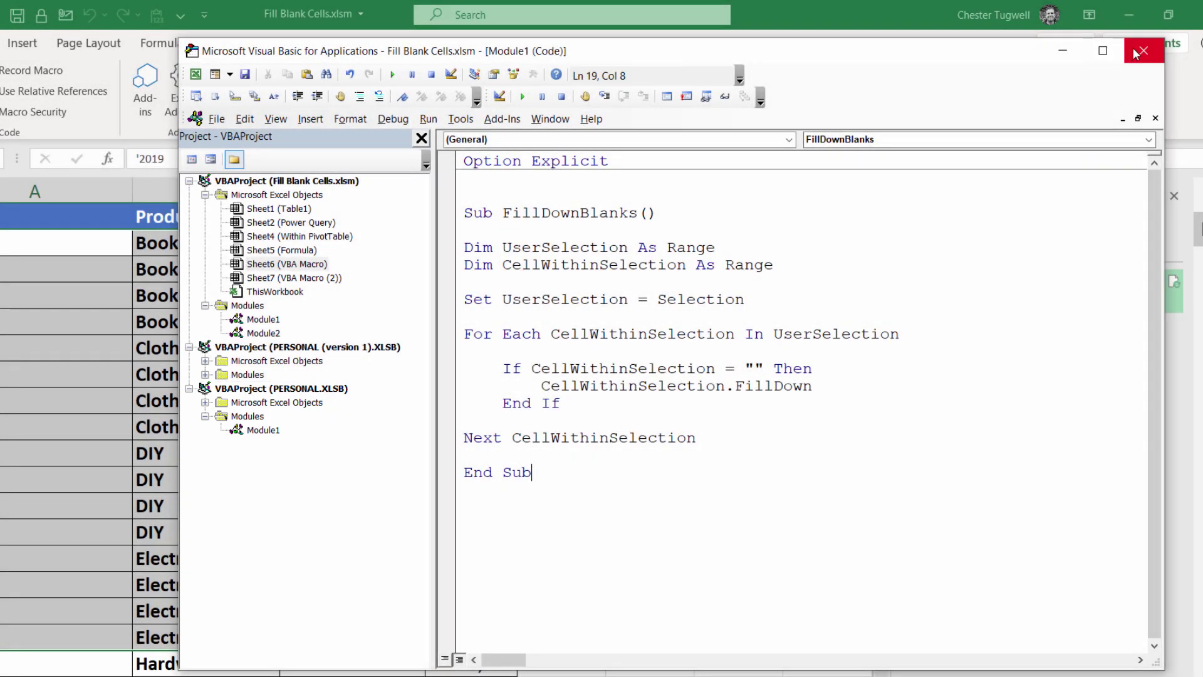
pyautogui.click(1136, 53)
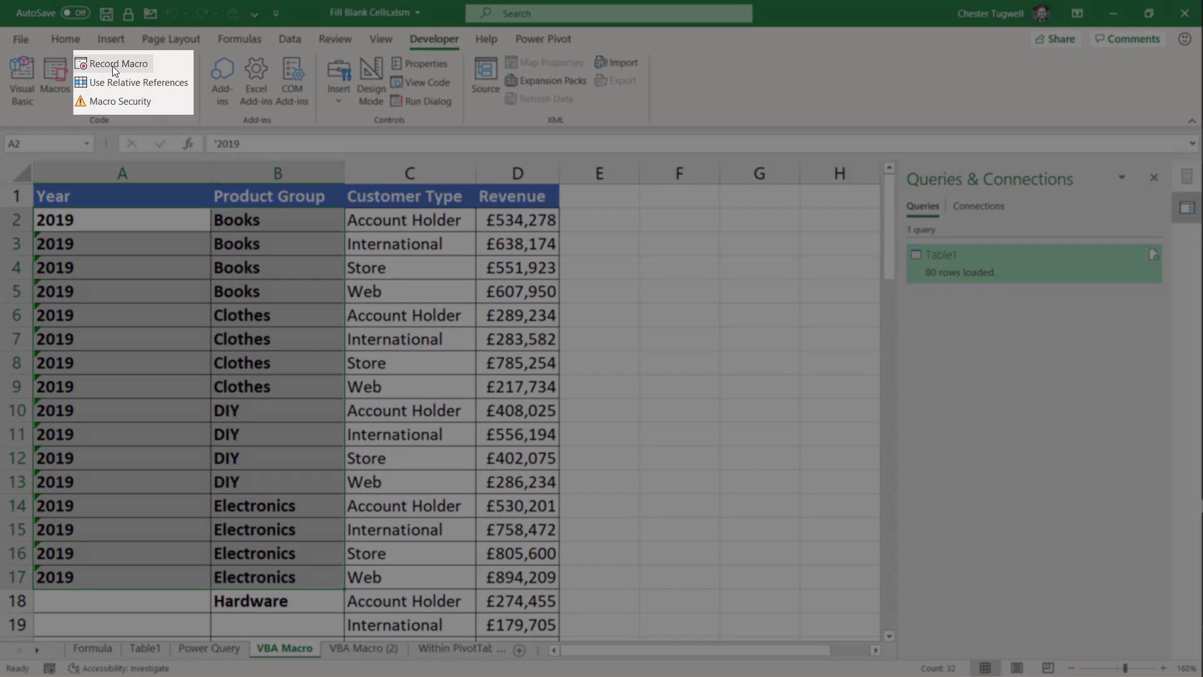
pyautogui.click(113, 65)
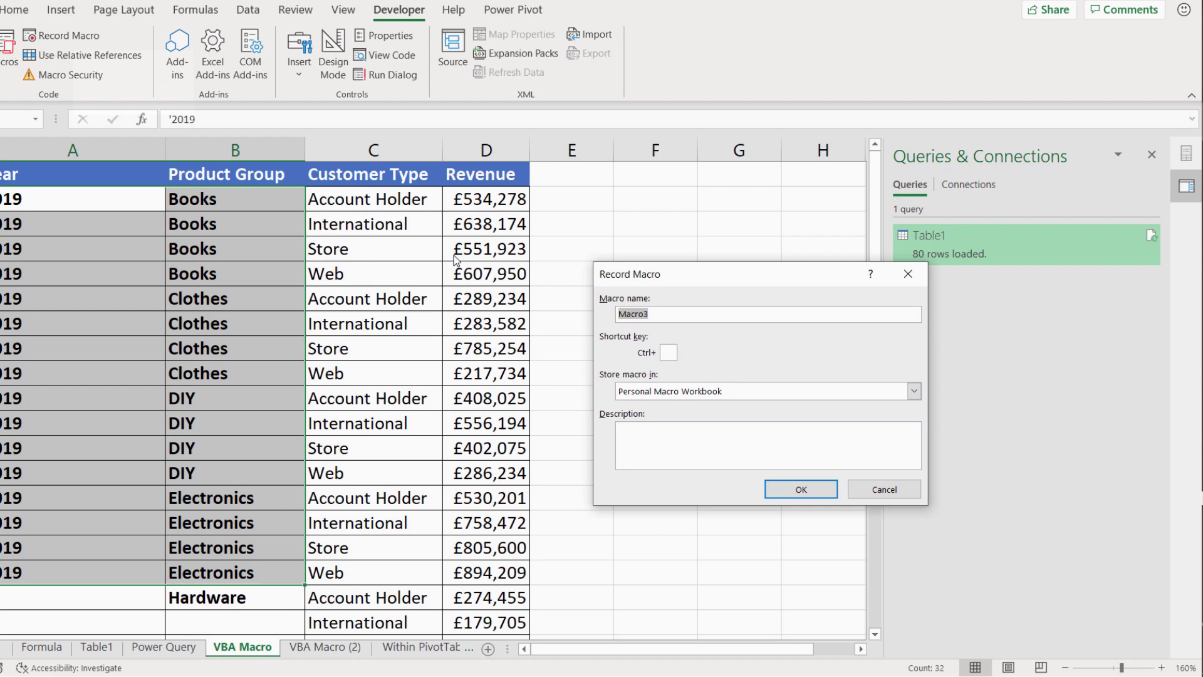
pyautogui.write('test')
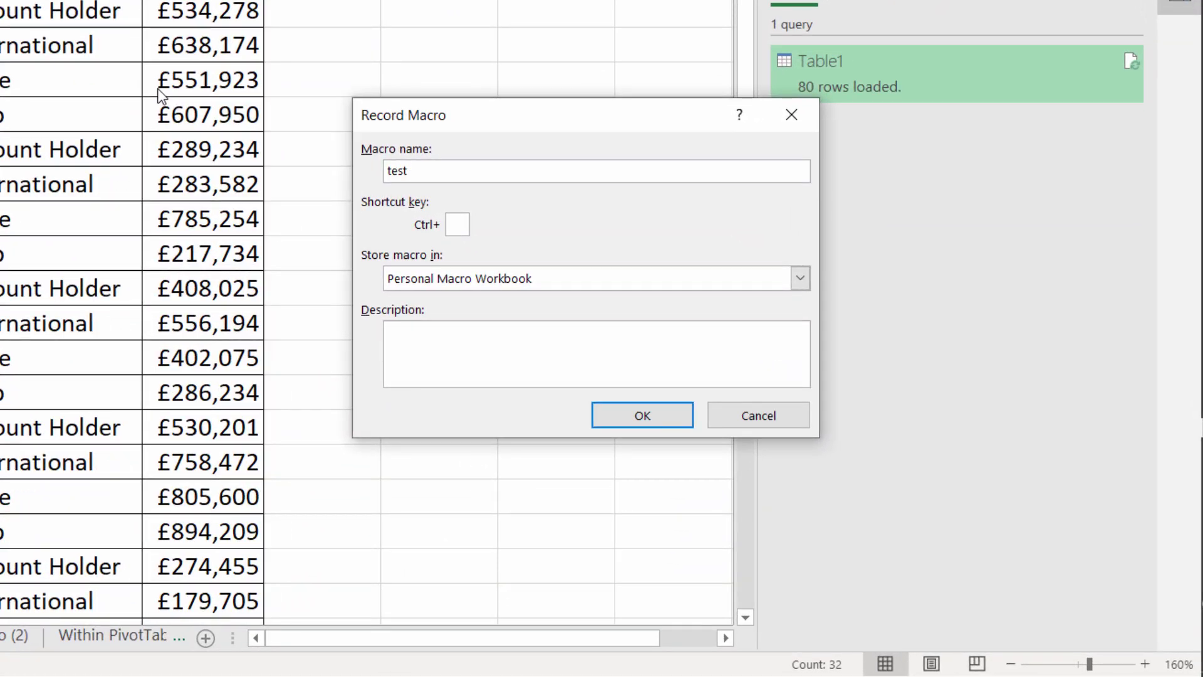
# Keep Personal Macro Workbook as storage, then start and immediately stop recording.
pyautogui.click(428, 275)
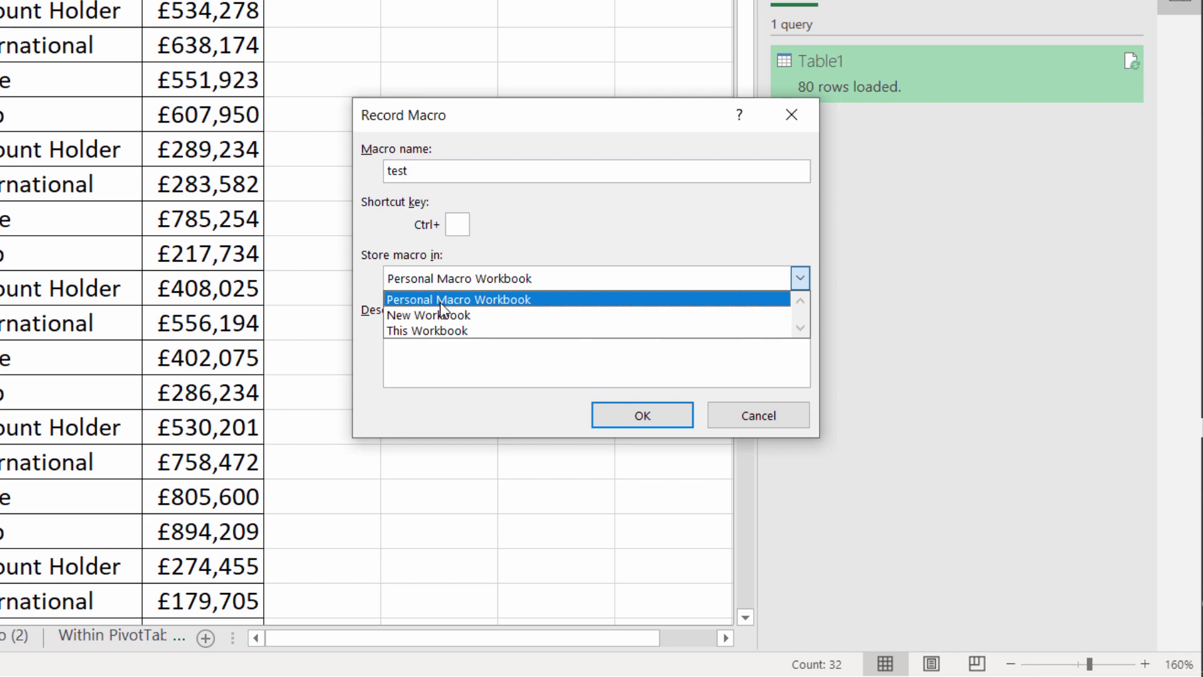
pyautogui.click(440, 302)
pyautogui.click(487, 284)
pyautogui.click(474, 304)
pyautogui.click(472, 287)
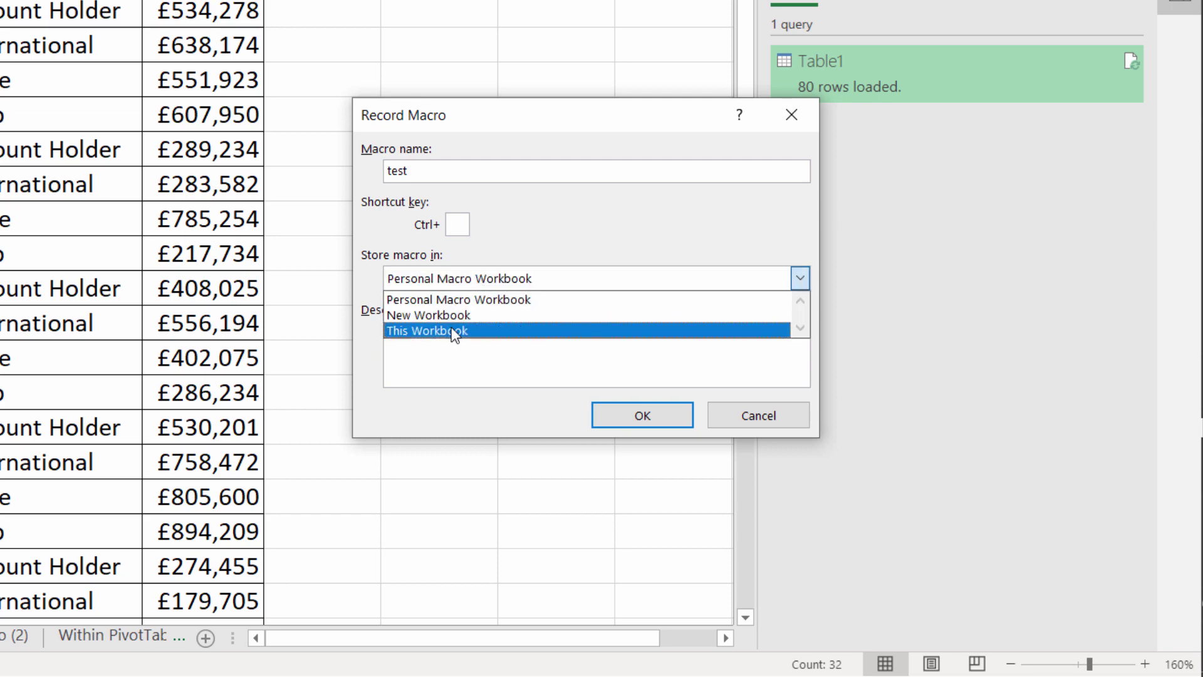
pyautogui.click(451, 327)
pyautogui.click(457, 277)
pyautogui.click(439, 299)
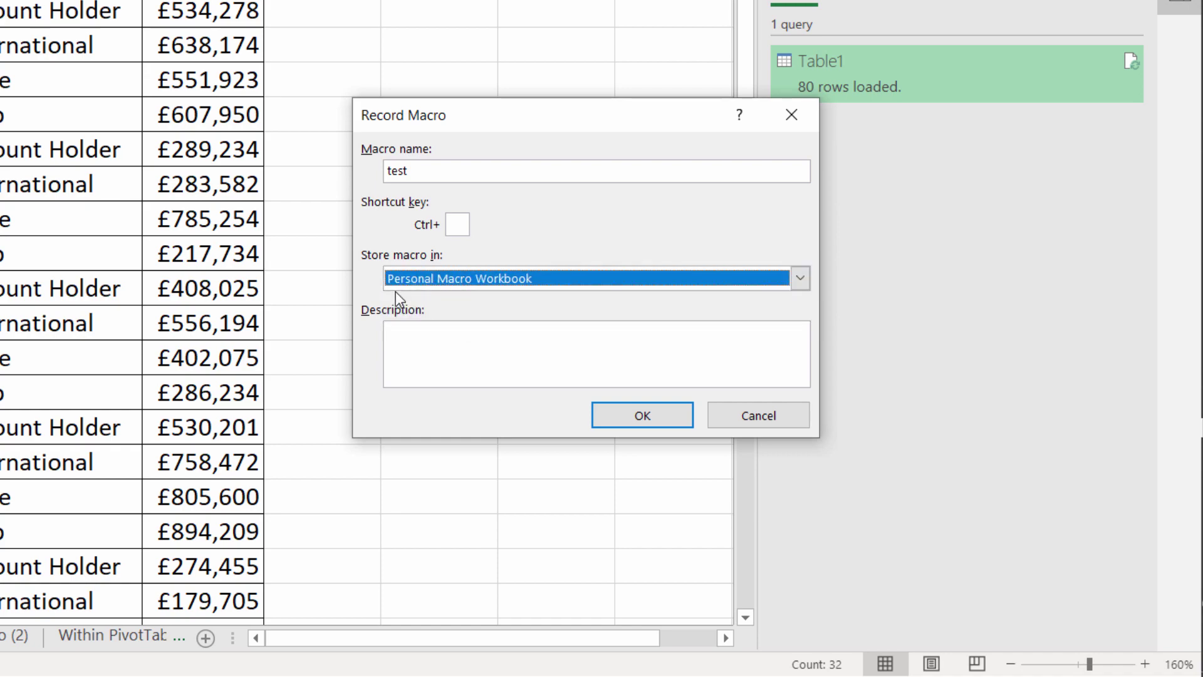
pyautogui.click(629, 416)
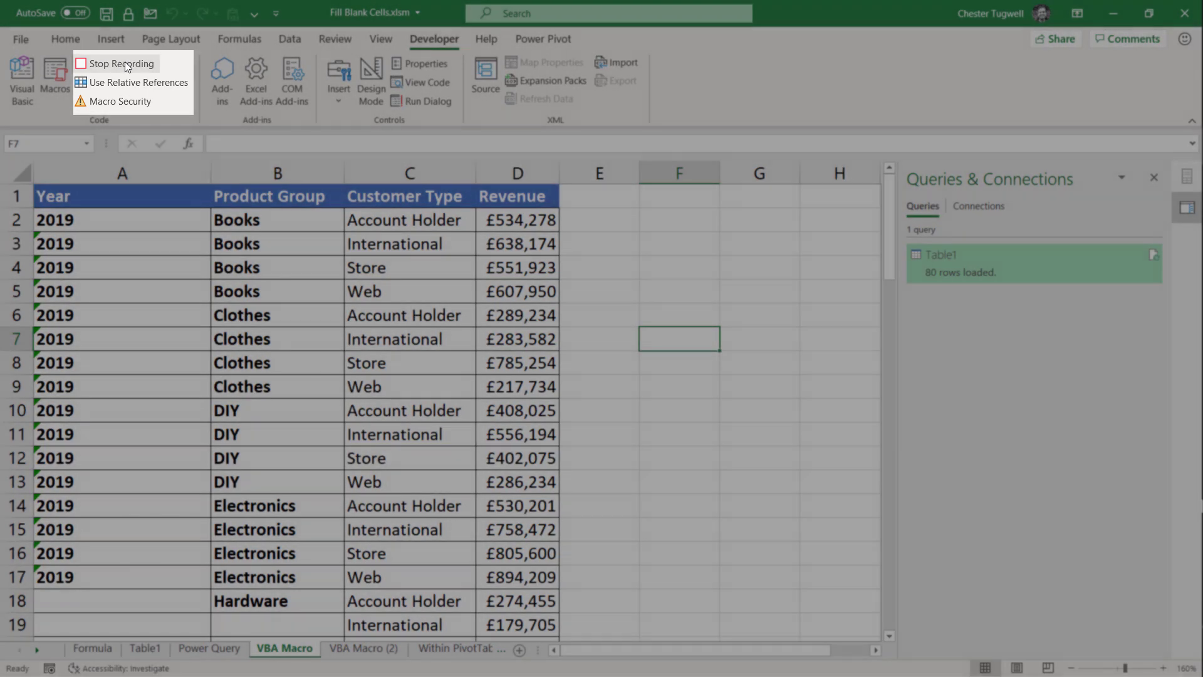
pyautogui.click(126, 63)
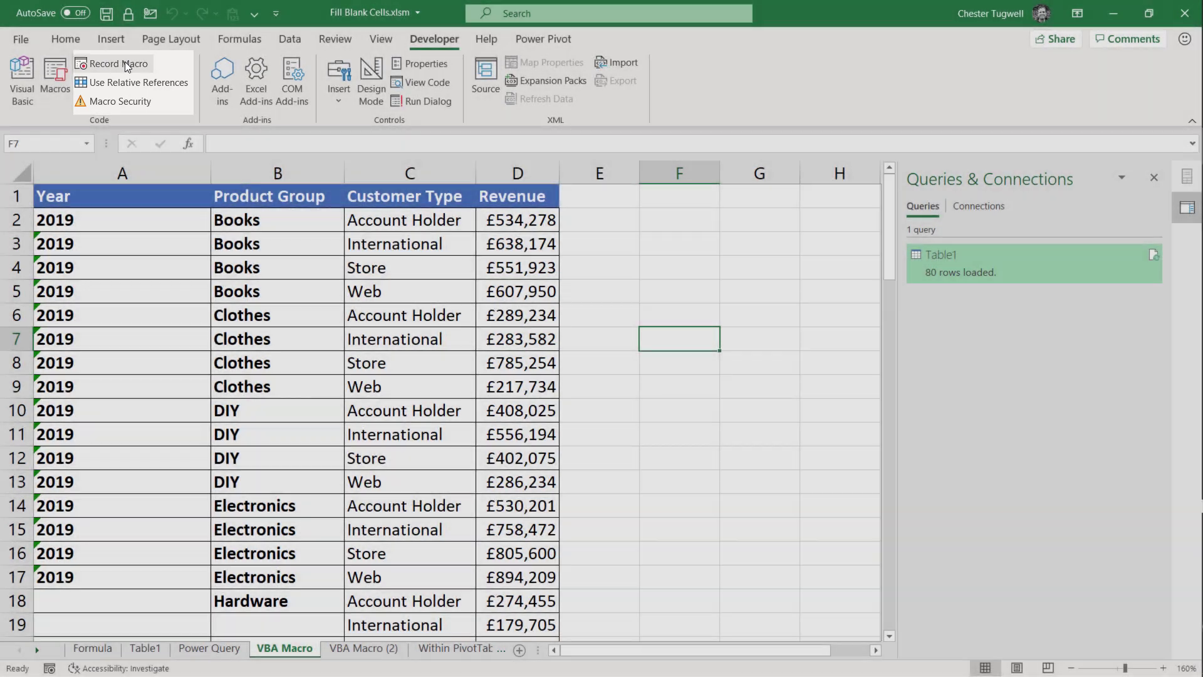
# Replace the test code in PERSONAL.XLSB Module1 with the FillDownBlanks procedure.
pyautogui.click(15, 92)
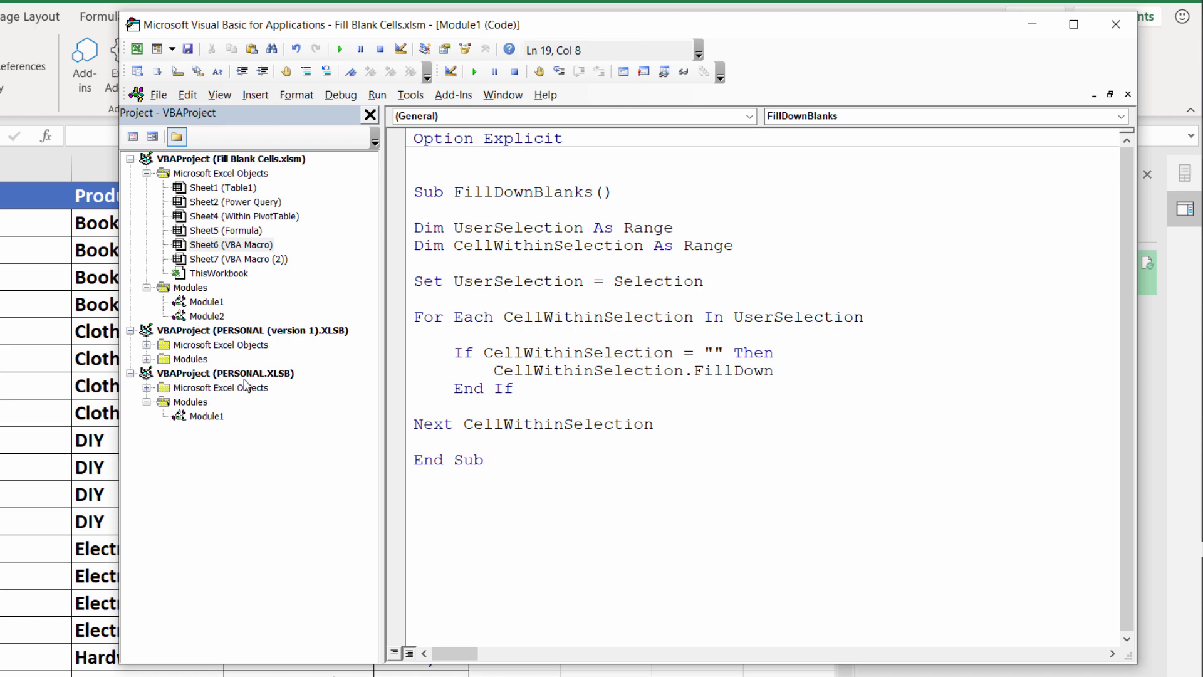
pyautogui.doubleClick(205, 418)
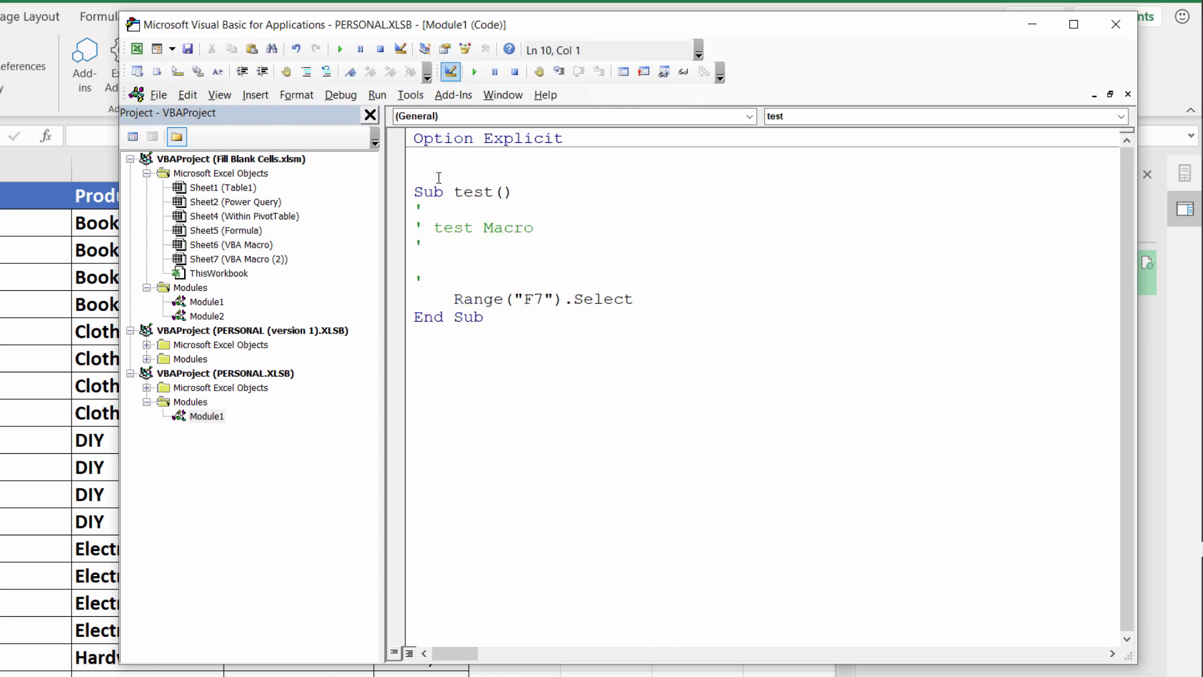
pyautogui.moveTo(526, 322); pyautogui.dragTo(403, 155)
pyautogui.press('Delete')
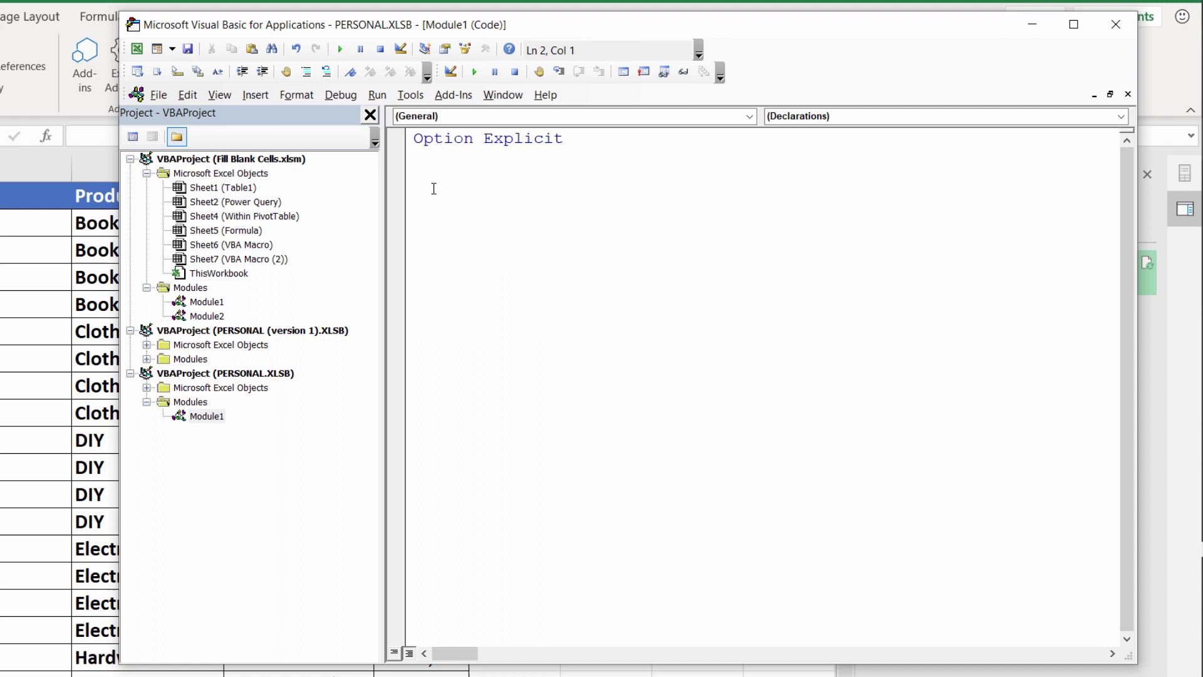
pyautogui.write('Sub FillDownBlanks()  Dim UserSelection As Range Dim CellWithinSelection As Range  Set UserSelection = Selection  For Each CellWithinSelection In UserSelection      If CellWithinSelection = "" Then         CellWithinSelection.FillDown     End If  Next CellWithinSelection  End Sub')
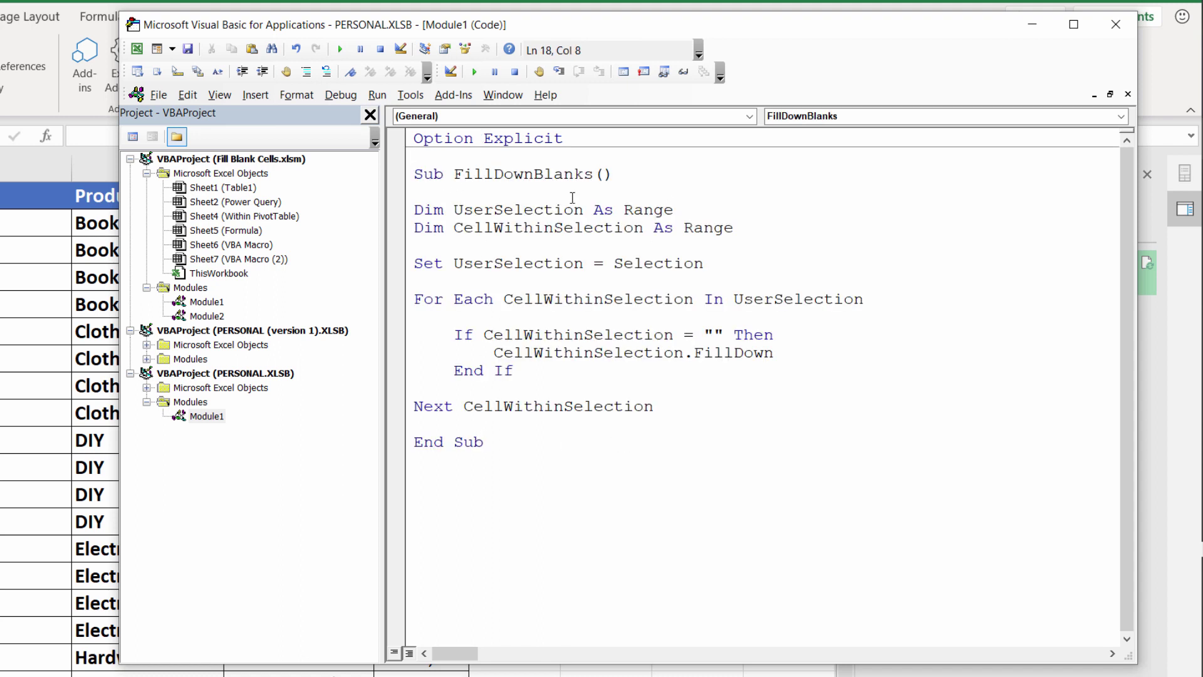
pyautogui.click(1116, 24)
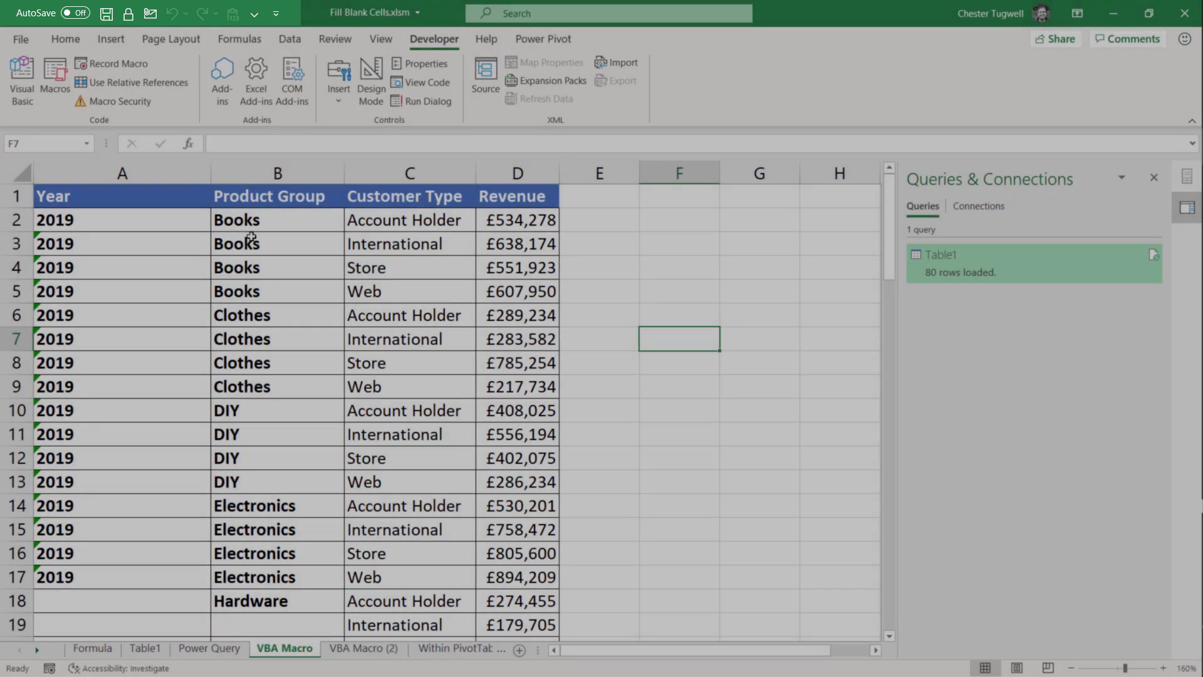
# Fill blanks in A18:B30 with 2019 and their product groups using the toolbar macro button.
pyautogui.scroll(-4, 87, 358)
pyautogui.moveTo(87, 359); pyautogui.dragTo(267, 530)
pyautogui.moveTo(119, 327); pyautogui.dragTo(276, 601)
pyautogui.click(254, 13)
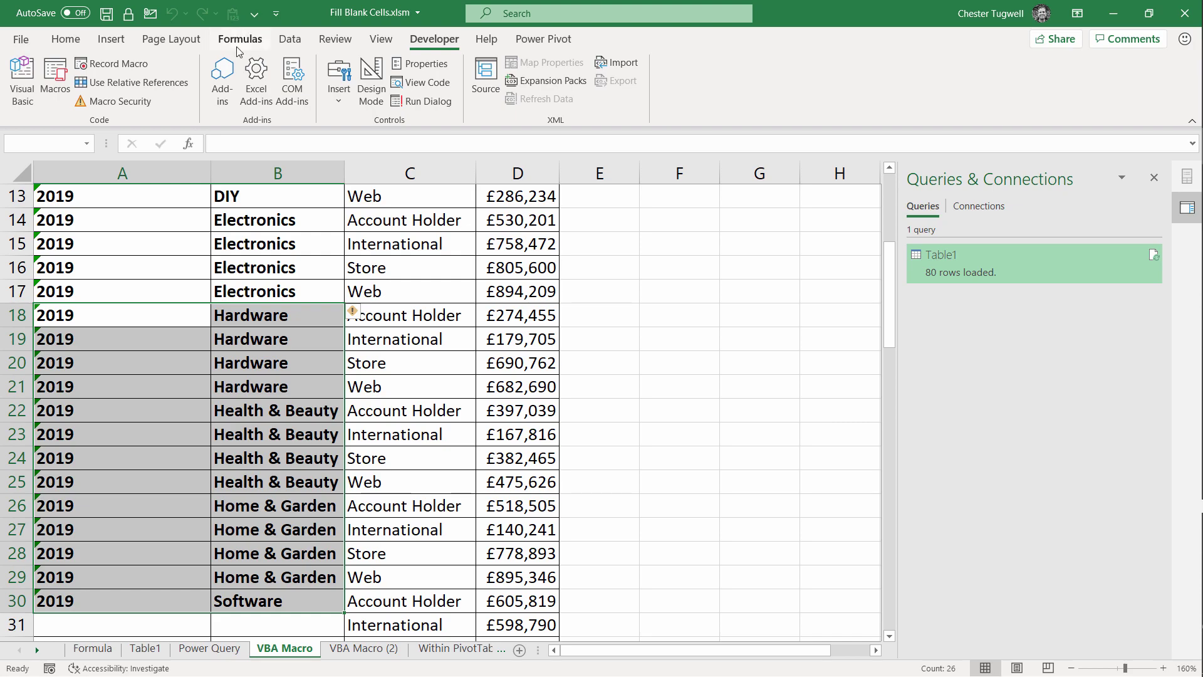
pyautogui.scroll(4, 319, 321)
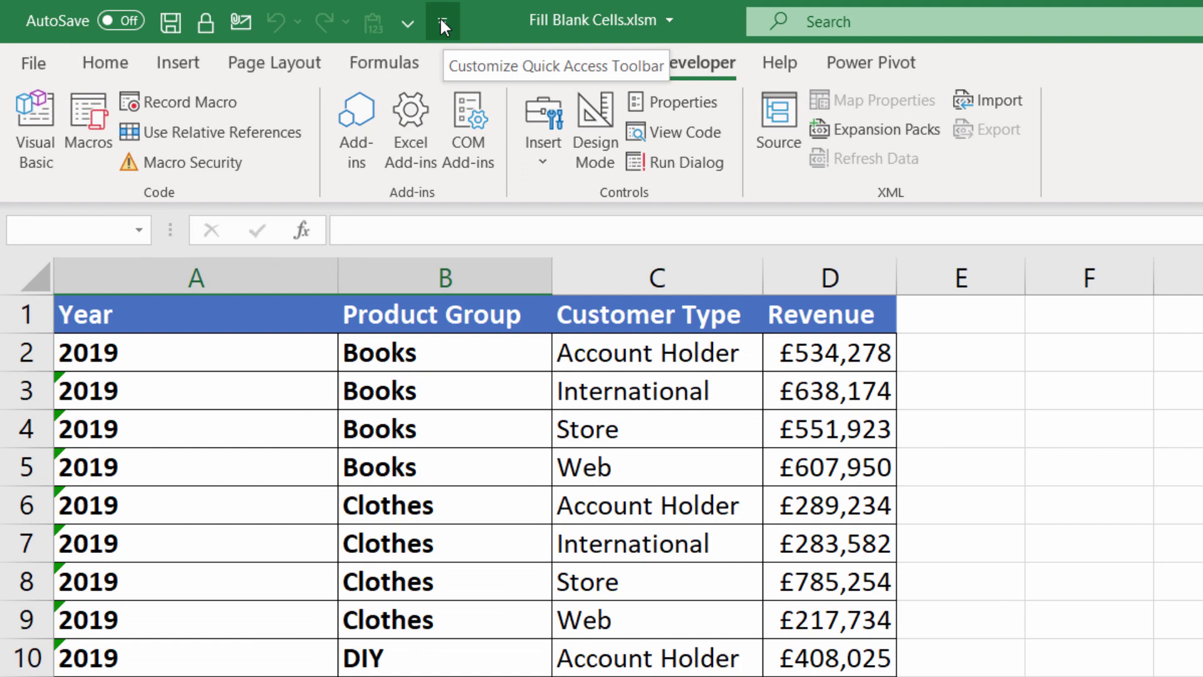
# Add PERSONAL.XLSB!FillDownBlanks from the Macros command list to the Quick Access Toolbar.
pyautogui.click(276, 14)
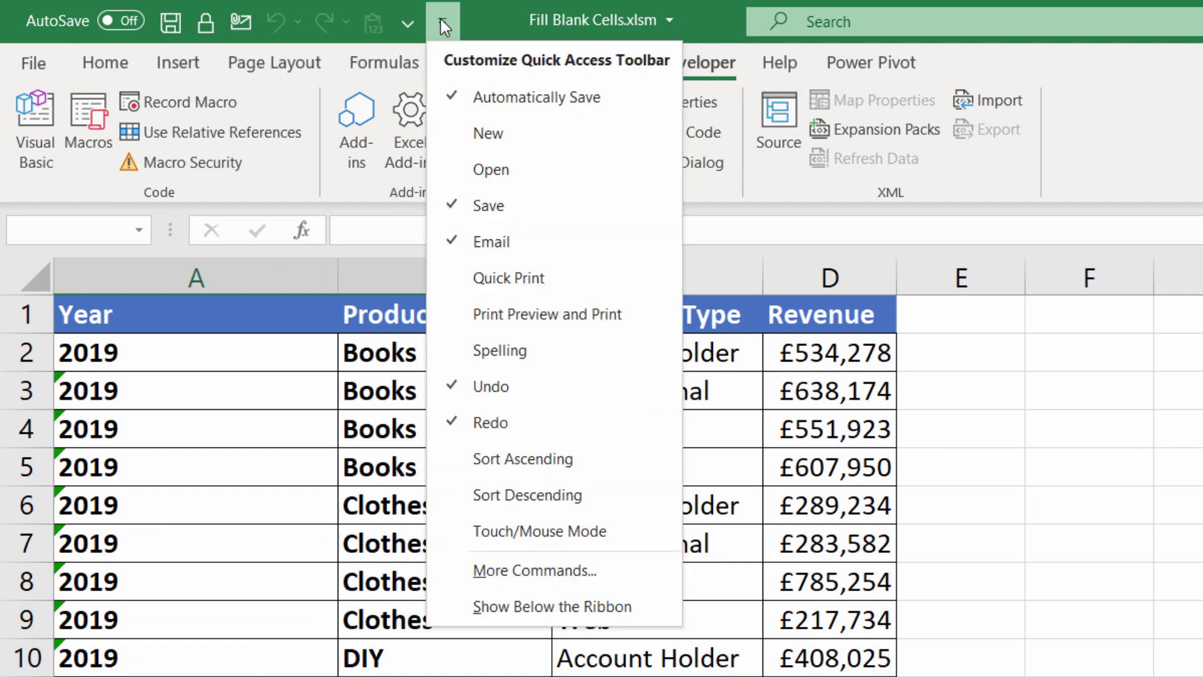
pyautogui.click(517, 572)
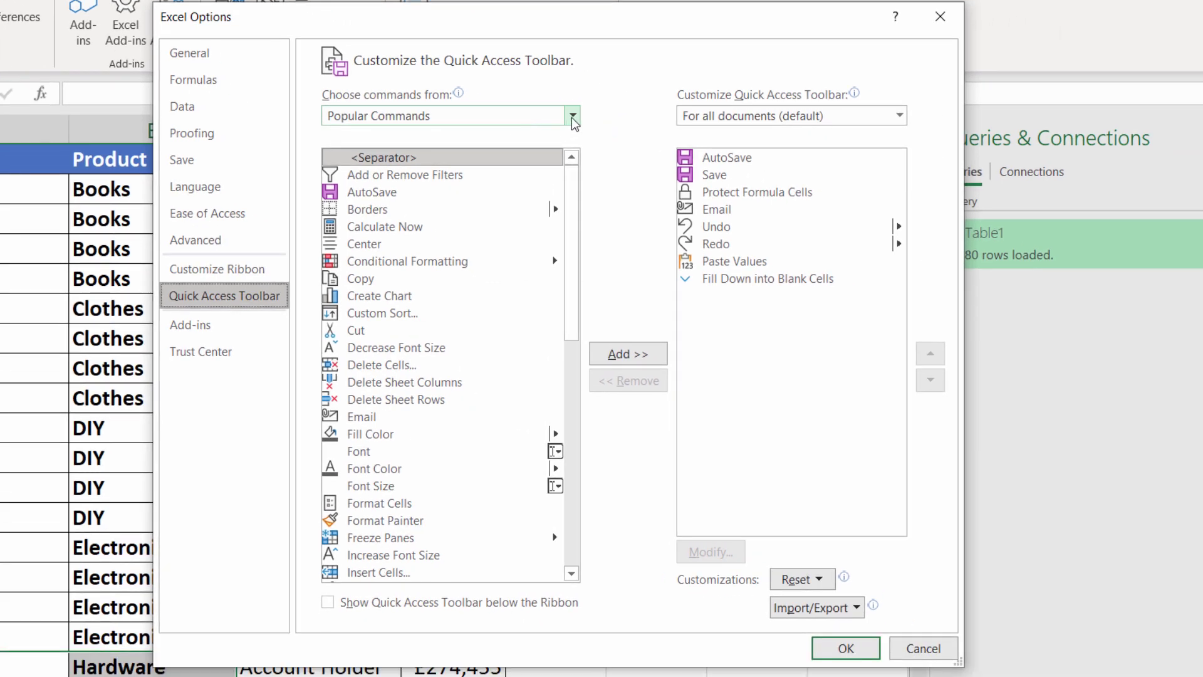
pyautogui.click(572, 118)
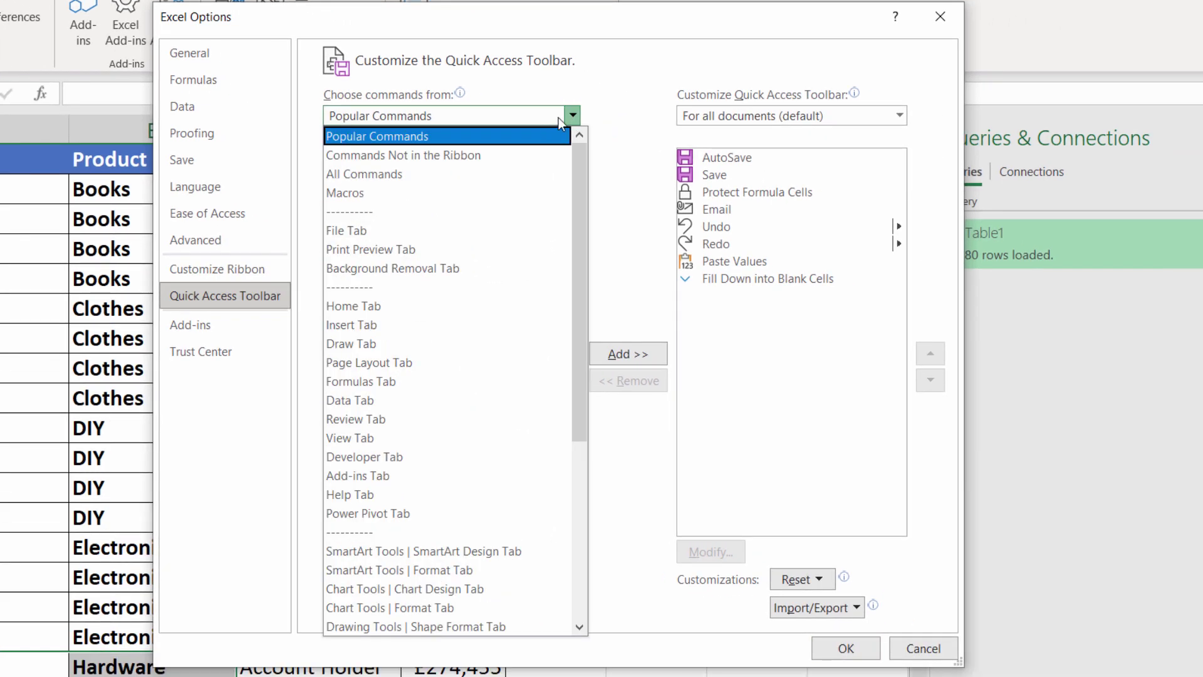
pyautogui.click(367, 190)
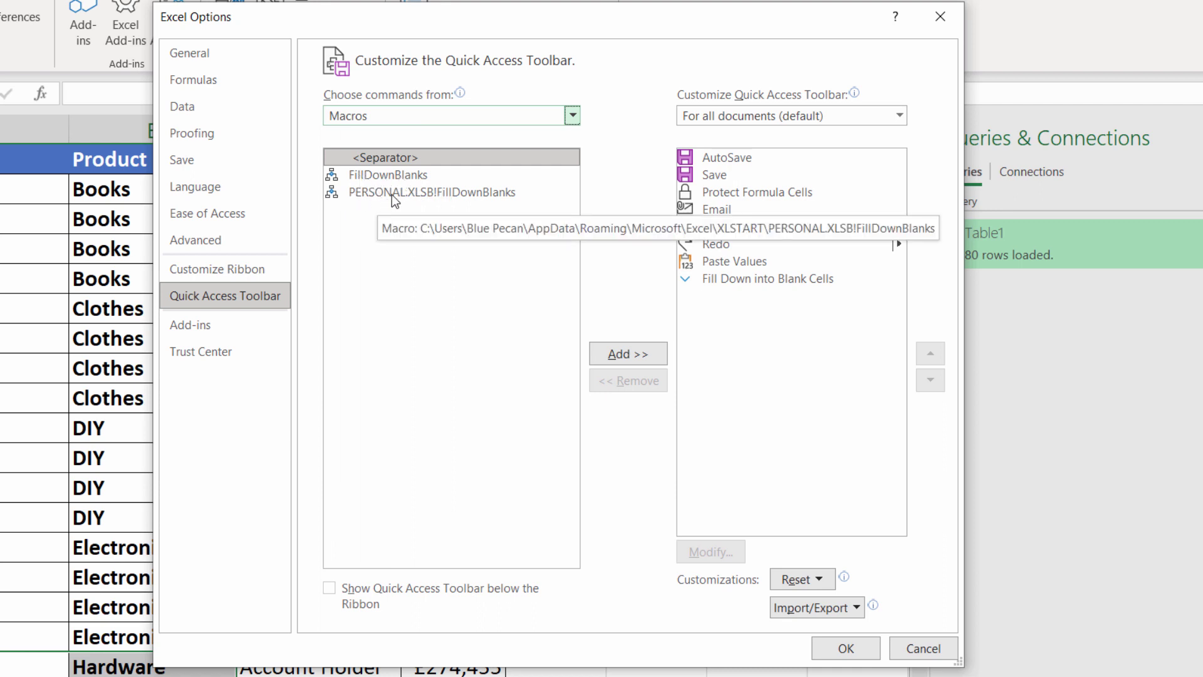
pyautogui.click(382, 193)
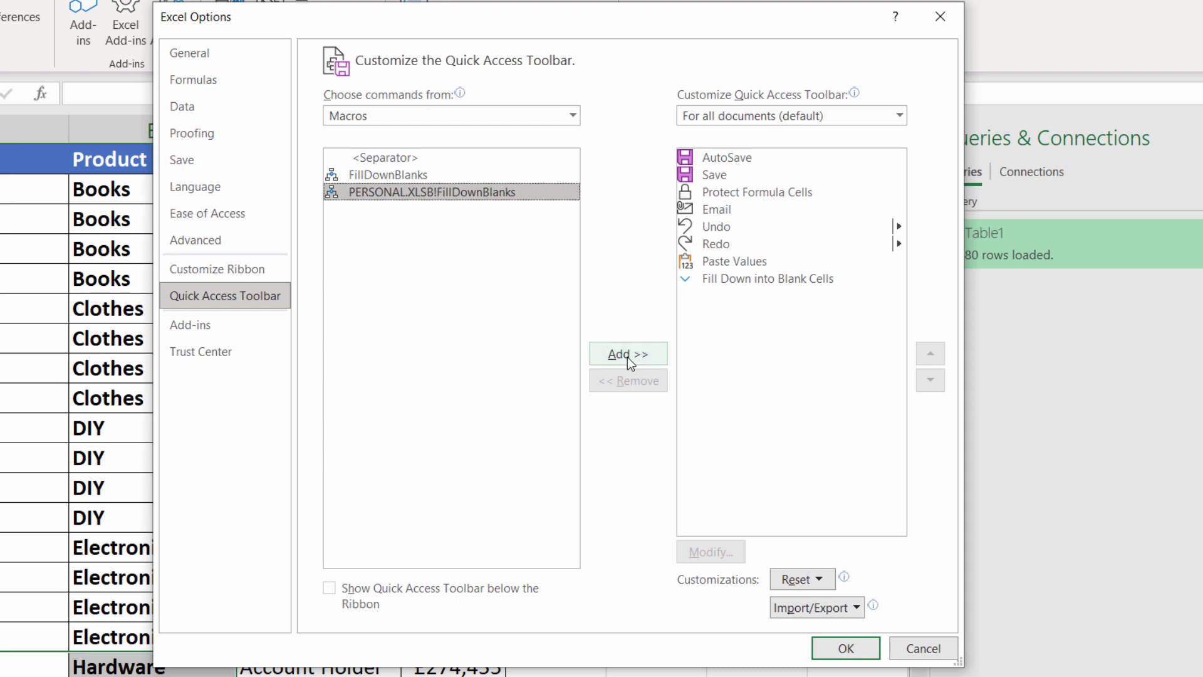
pyautogui.click(609, 353)
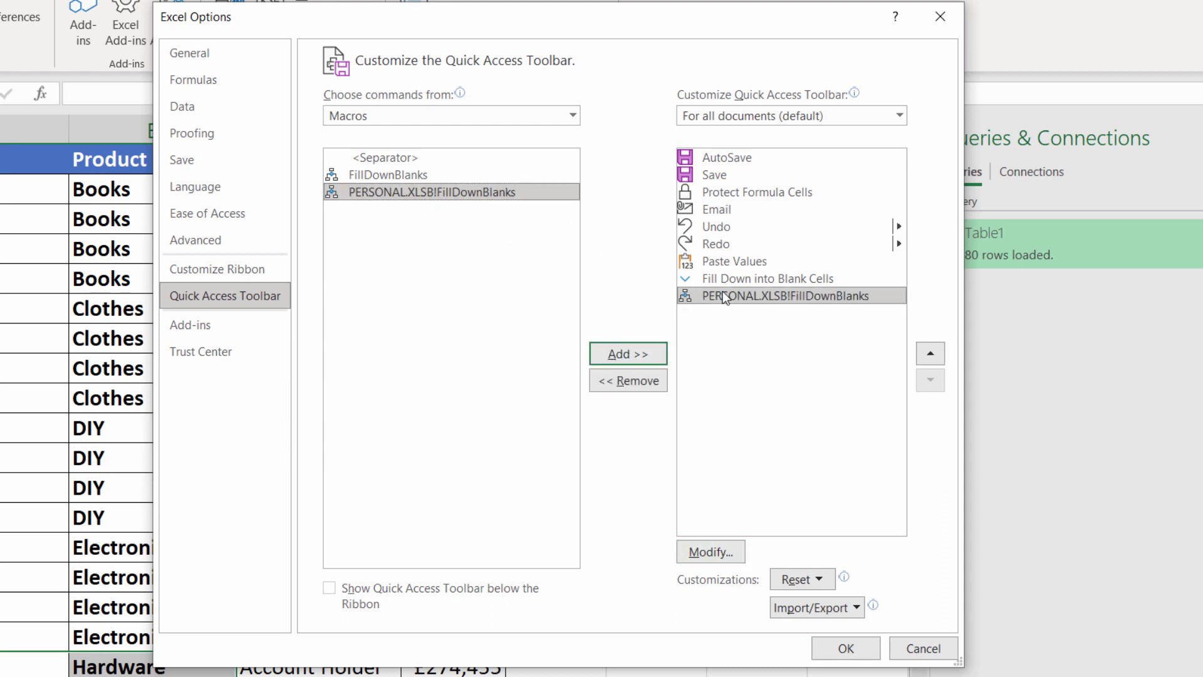
# Modify the added toolbar macro: down-arrow symbol, display name 'Fill Down into Blank Cells'.
pyautogui.click(709, 556)
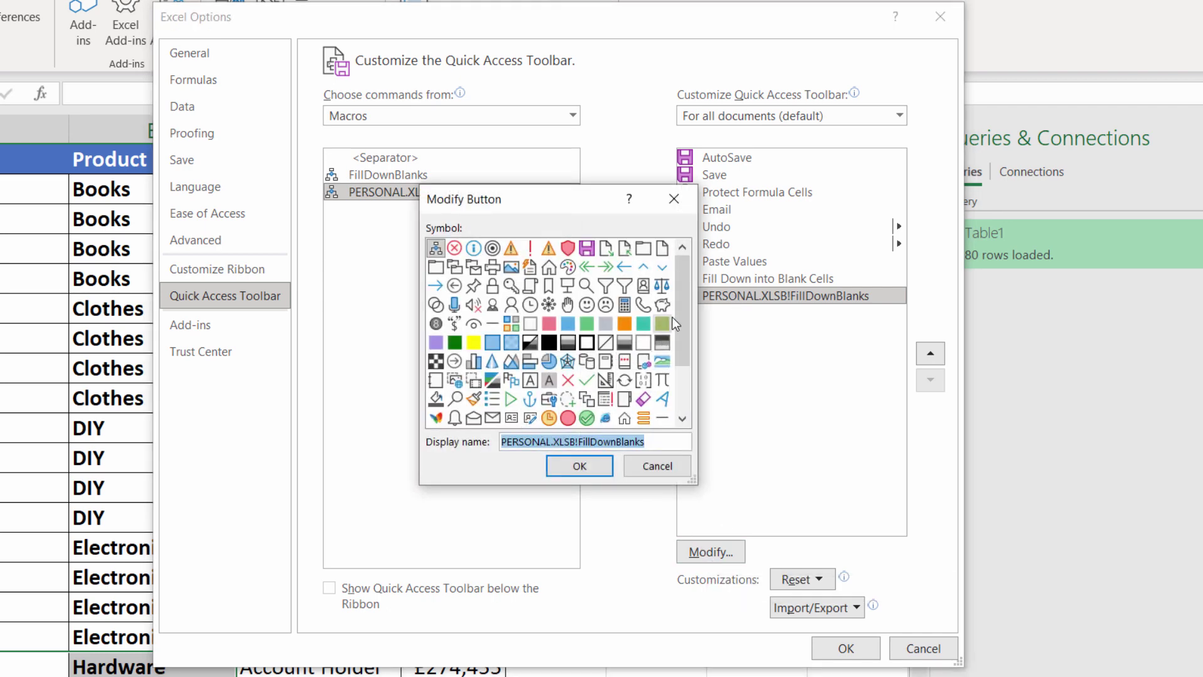
pyautogui.moveTo(684, 315); pyautogui.dragTo(693, 381)
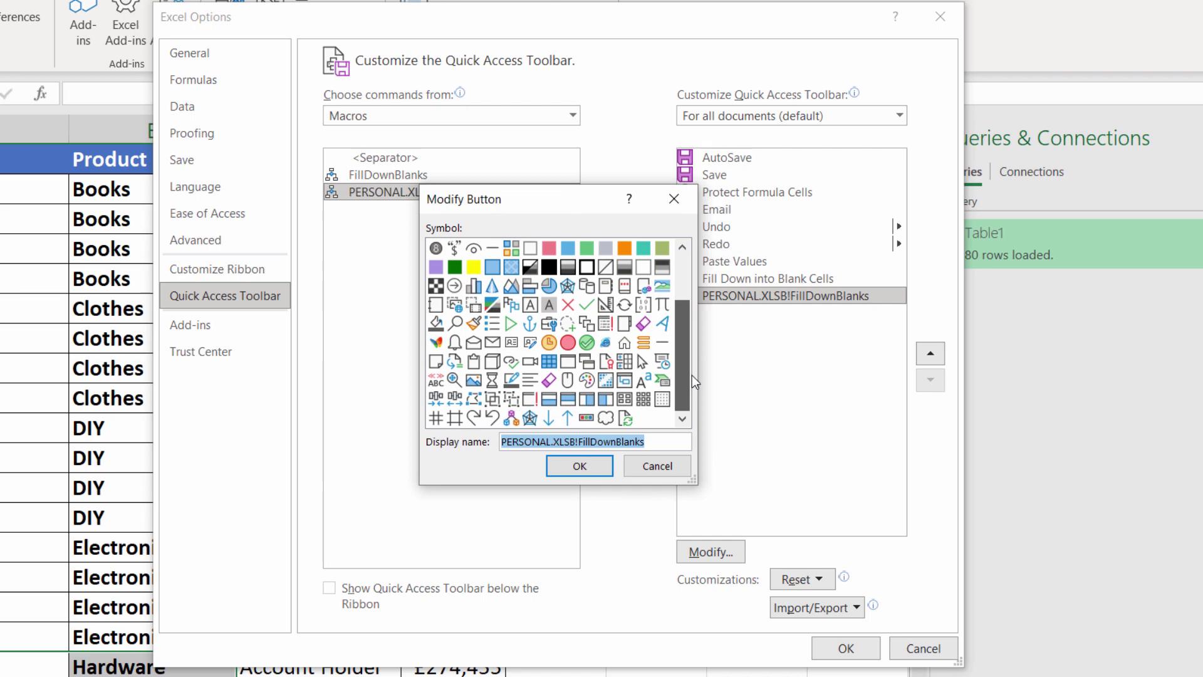
pyautogui.click(549, 419)
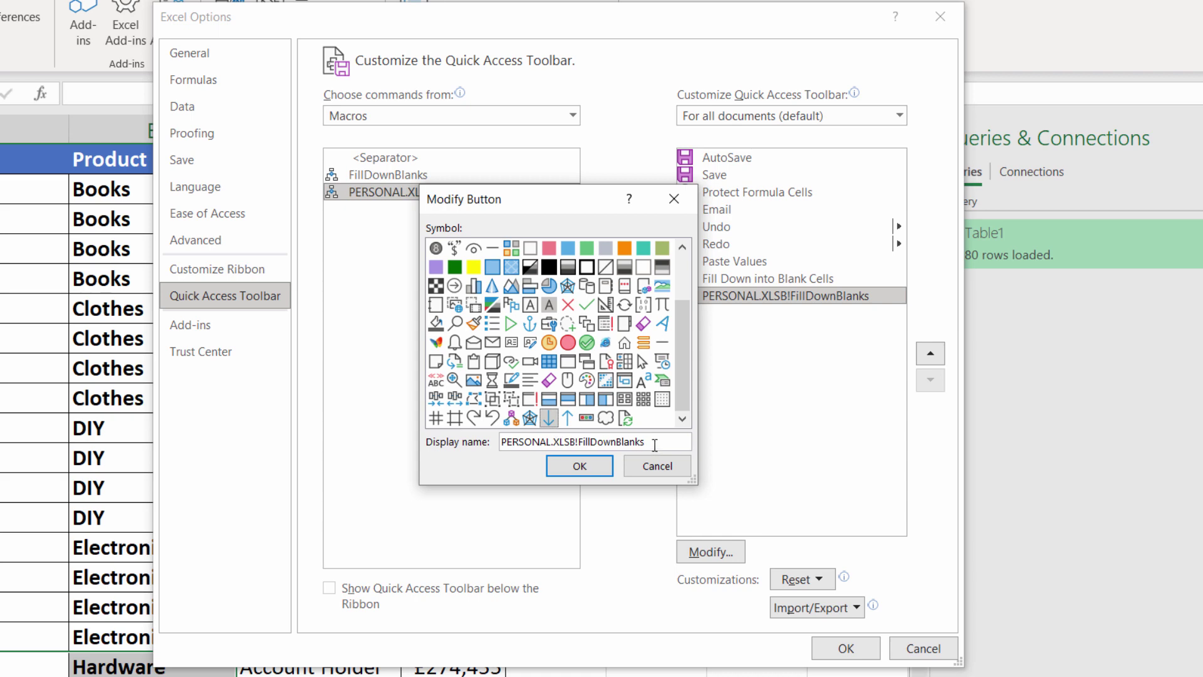
pyautogui.moveTo(655, 445); pyautogui.dragTo(680, 443)
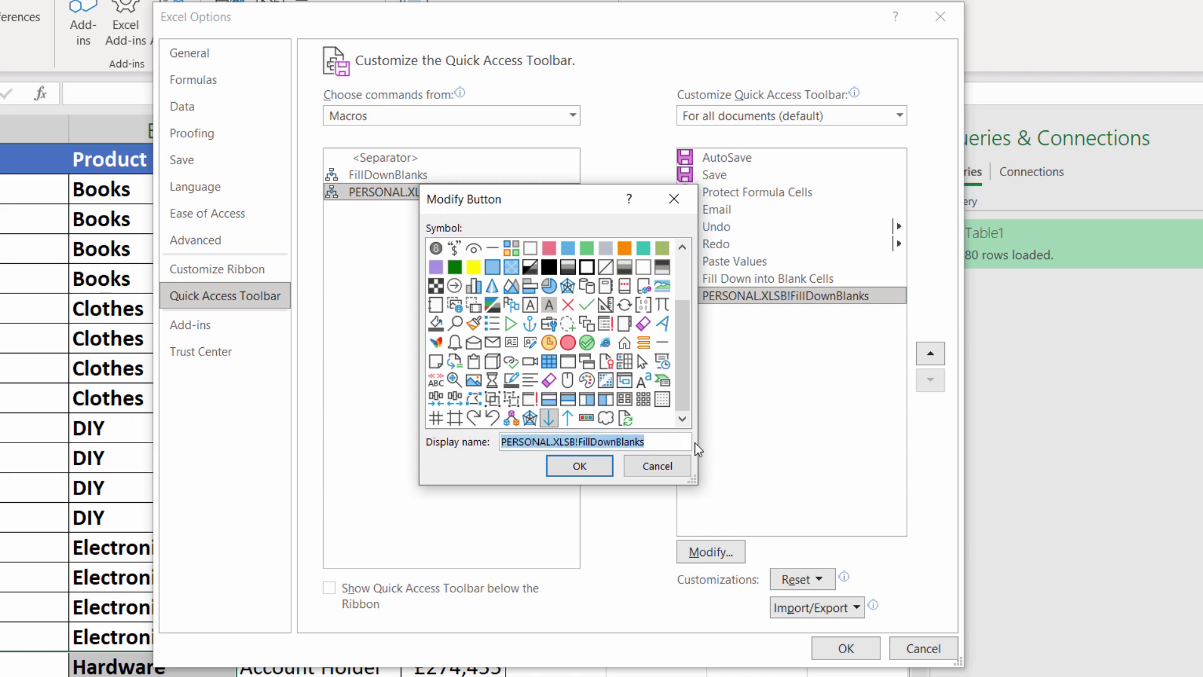
pyautogui.write('Fill Down into')
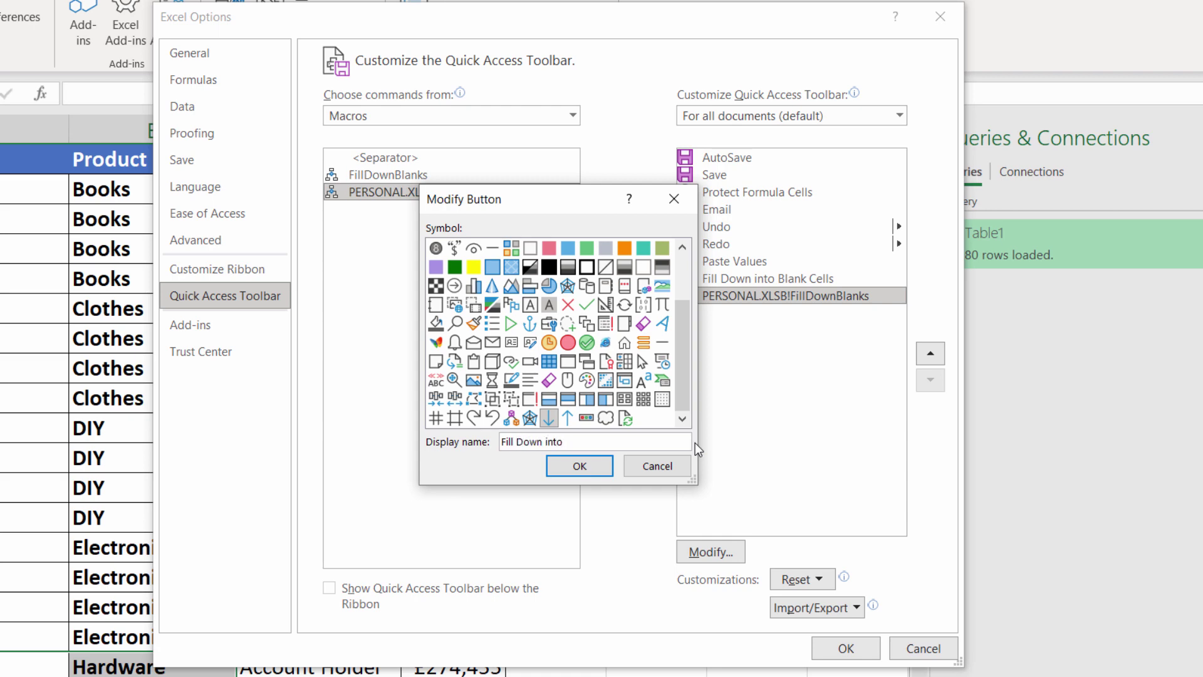
pyautogui.write(' Blank Cells')
# Apply the toolbar changes, then fill blanks in A2:B13 on VBA Macro (2) with the down-arrow button.
pyautogui.click(573, 466)
pyautogui.click(830, 648)
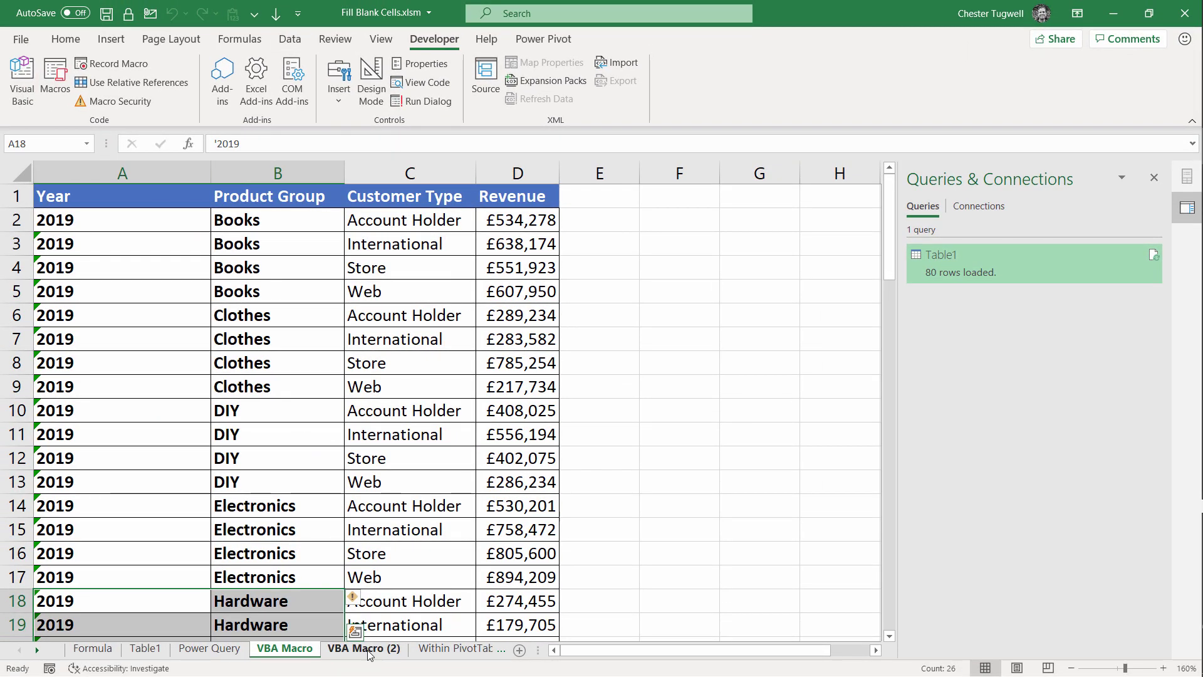
pyautogui.click(364, 648)
pyautogui.moveTo(121, 231); pyautogui.dragTo(263, 483)
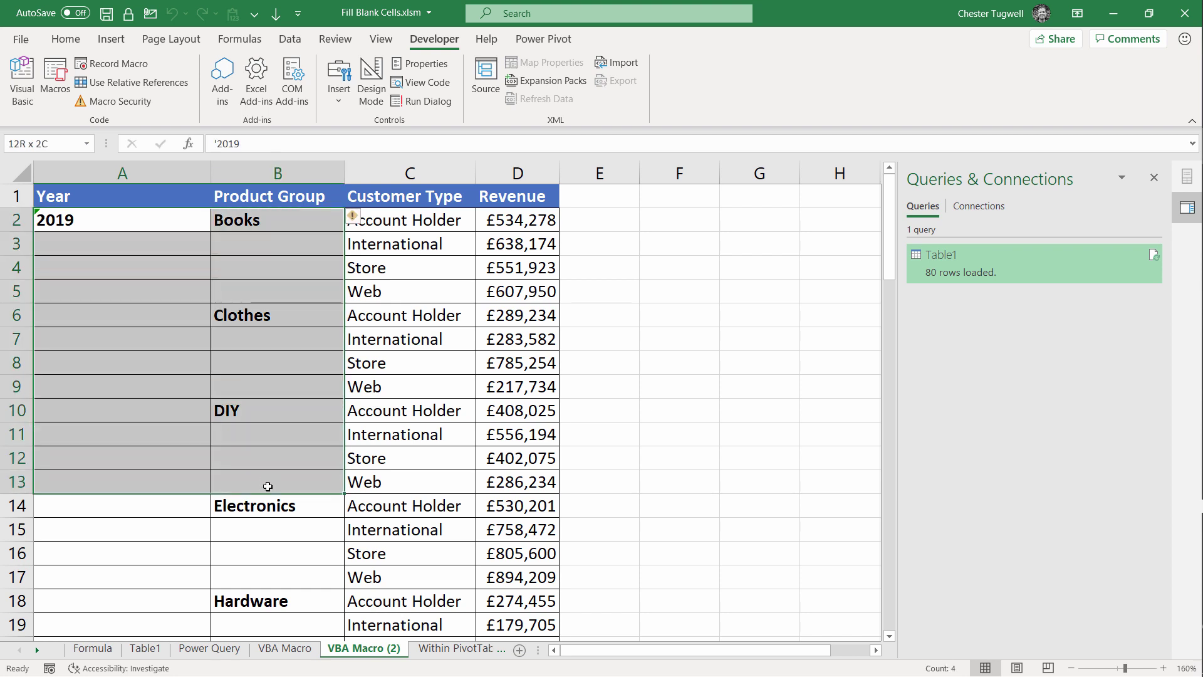
pyautogui.click(276, 14)
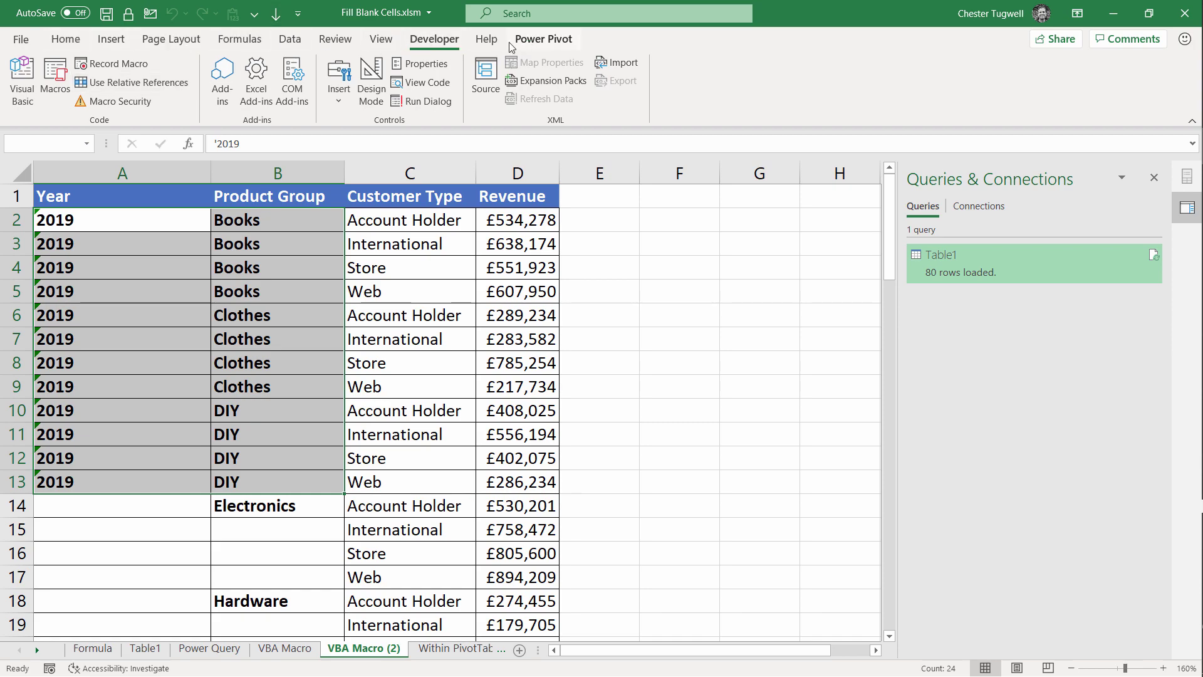
# In Customize the Ribbon, add a new custom tab named Macros after Power Pivot.
pyautogui.rightClick(384, 41)
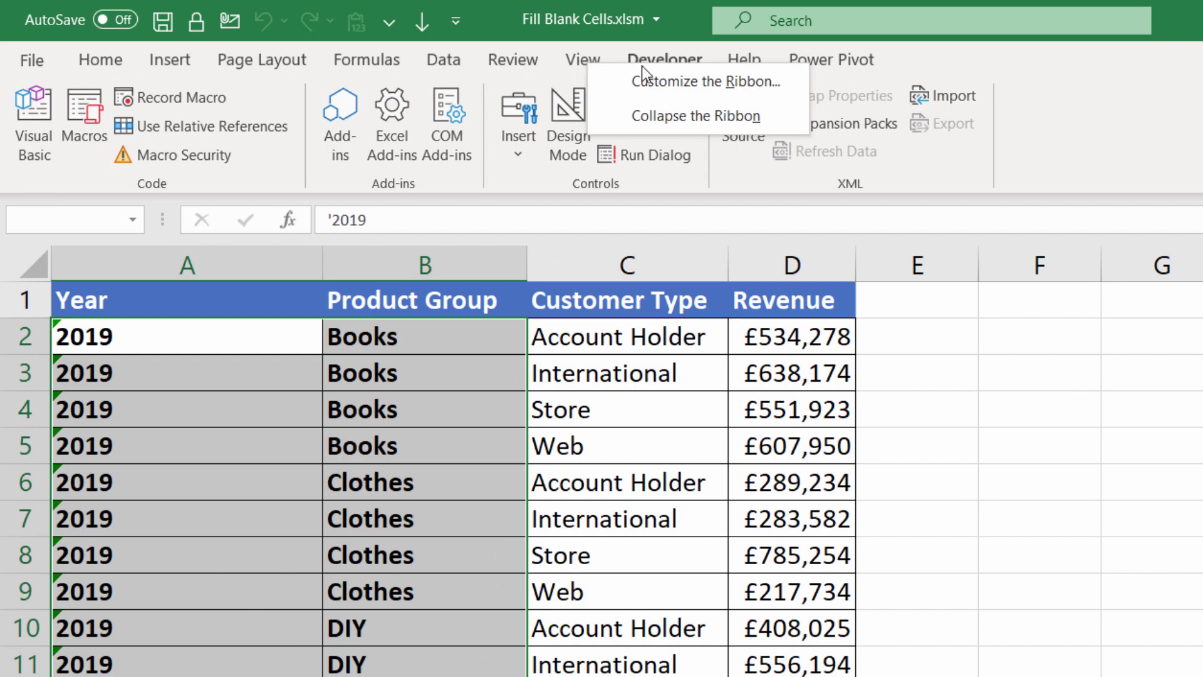
pyautogui.click(664, 76)
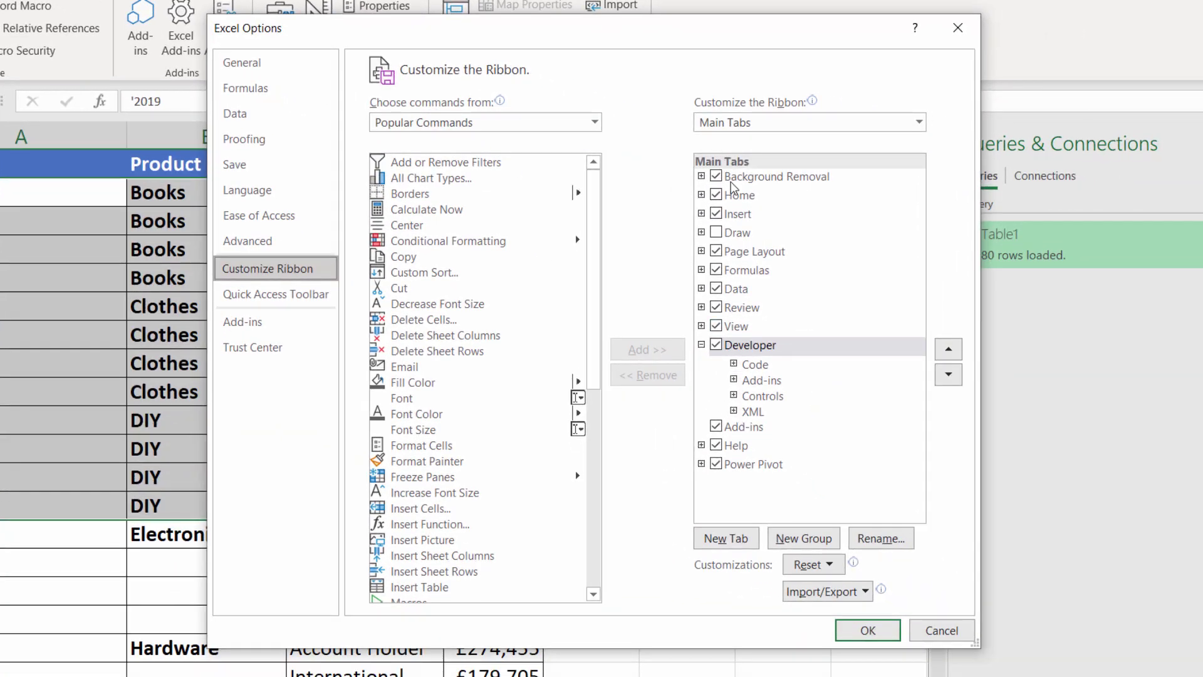
pyautogui.click(739, 196)
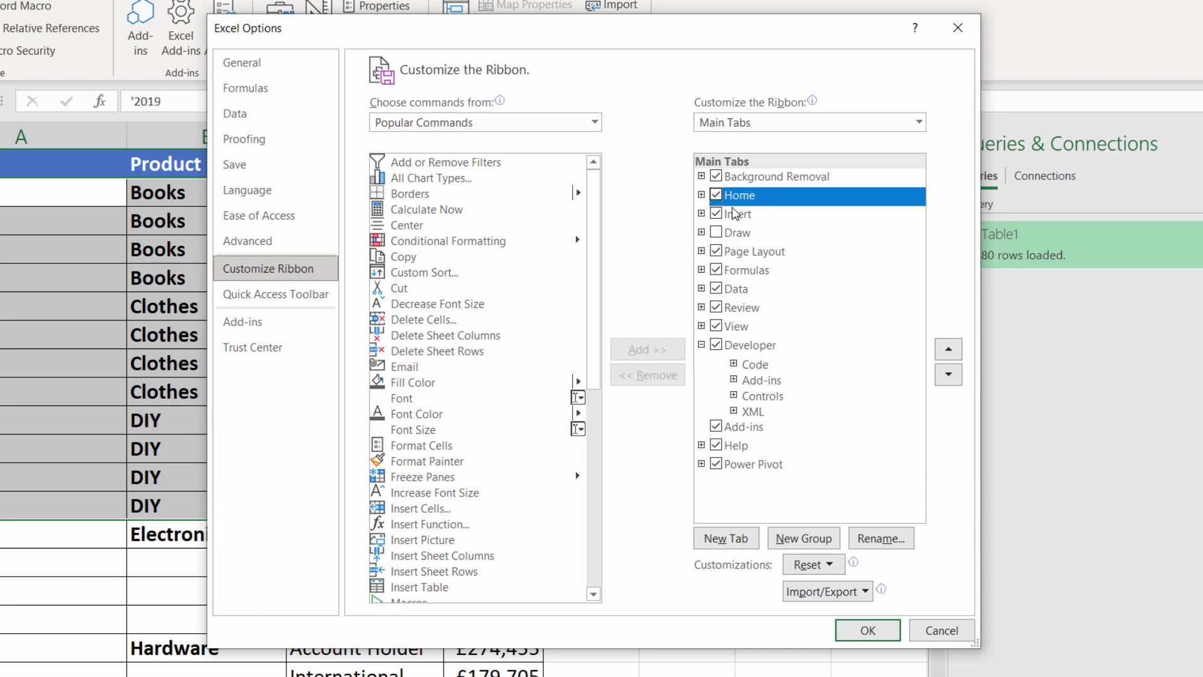
pyautogui.click(740, 467)
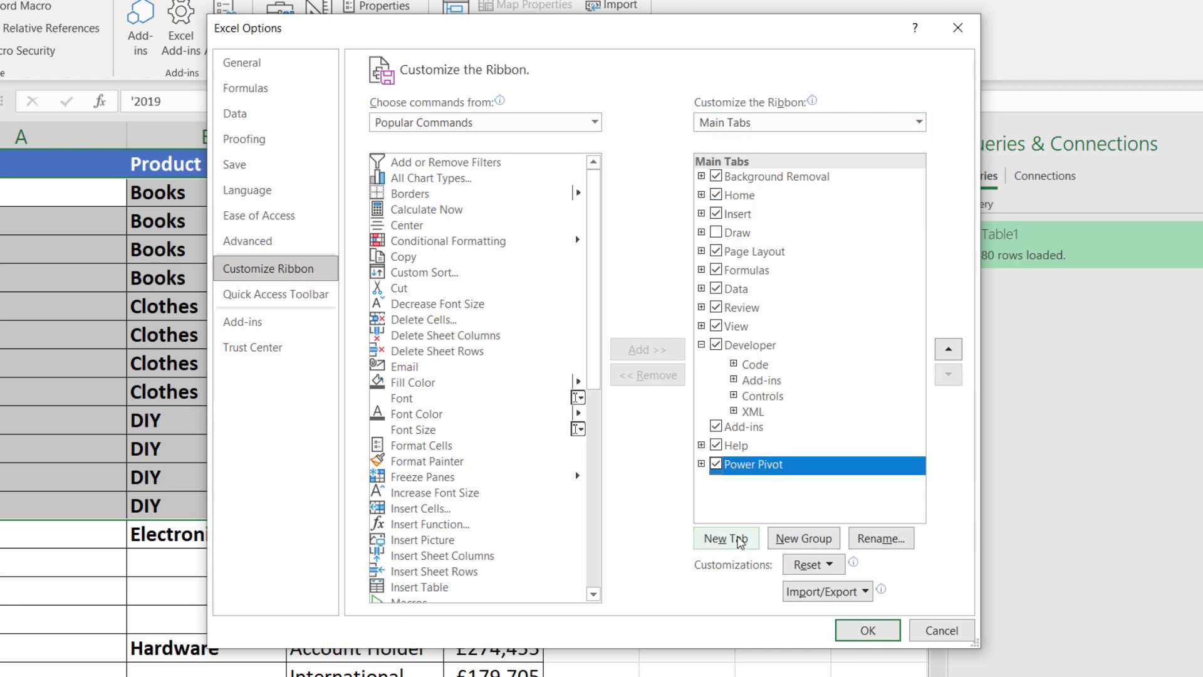
pyautogui.click(741, 540)
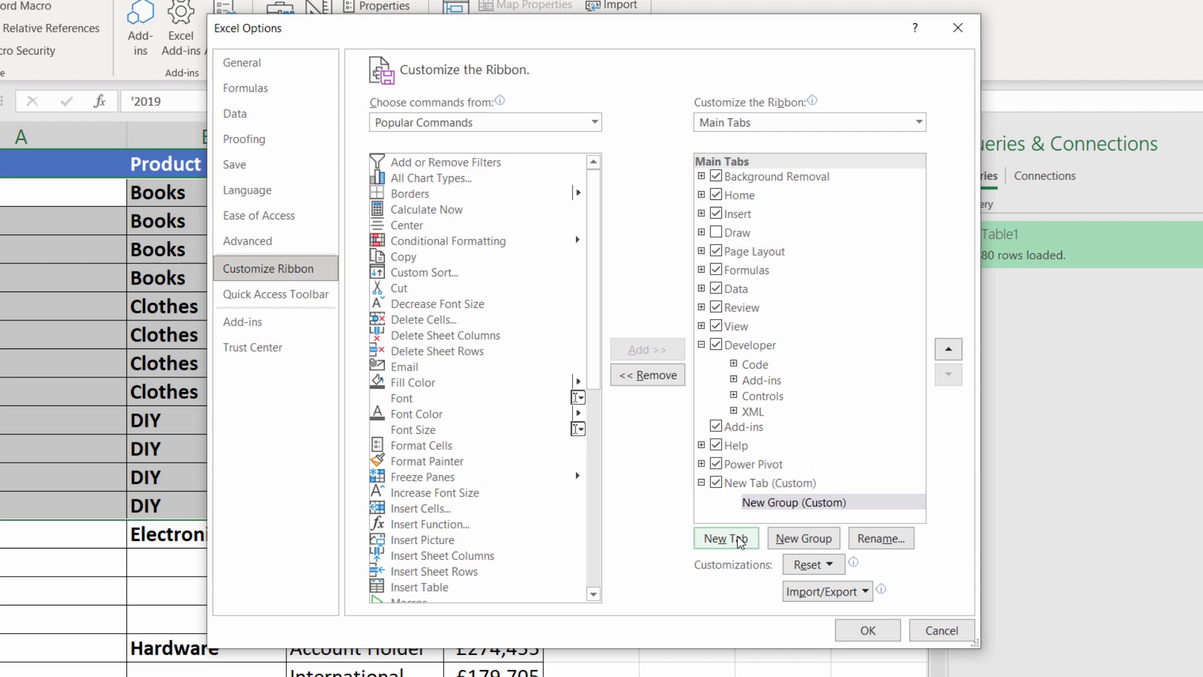
pyautogui.click(860, 540)
pyautogui.write('Macros')
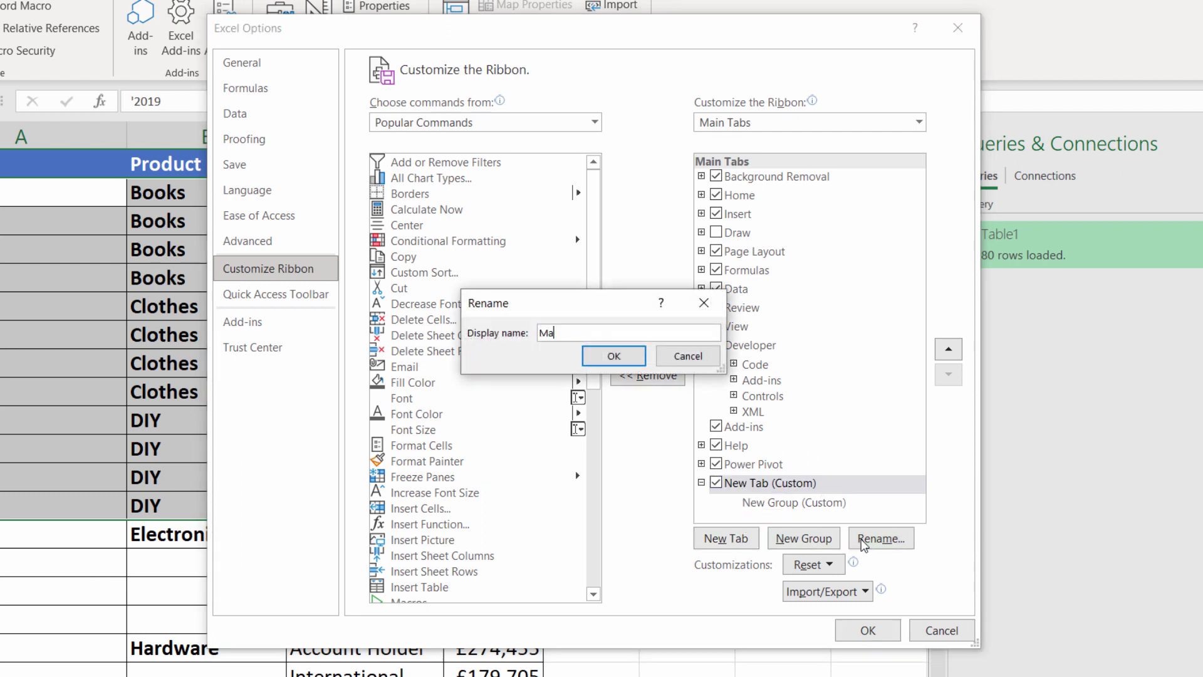
pyautogui.click(614, 356)
# Rename the Macros tab's new group to 'Blank cells'.
pyautogui.click(760, 503)
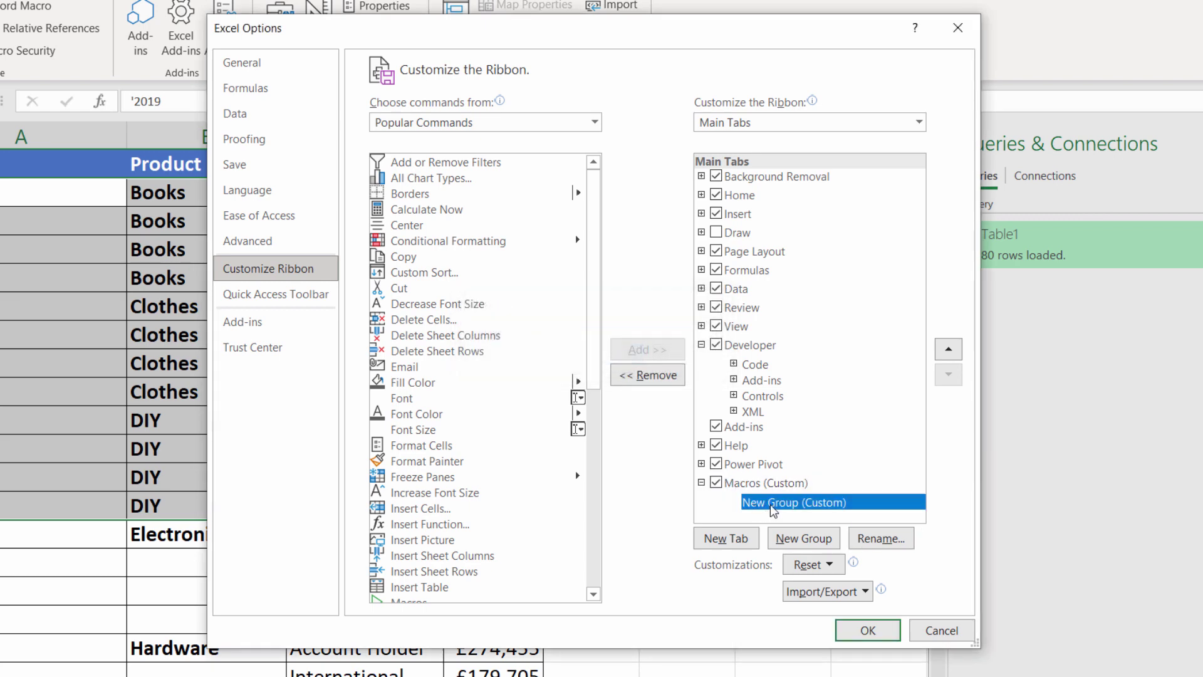
pyautogui.click(879, 542)
pyautogui.write('B')
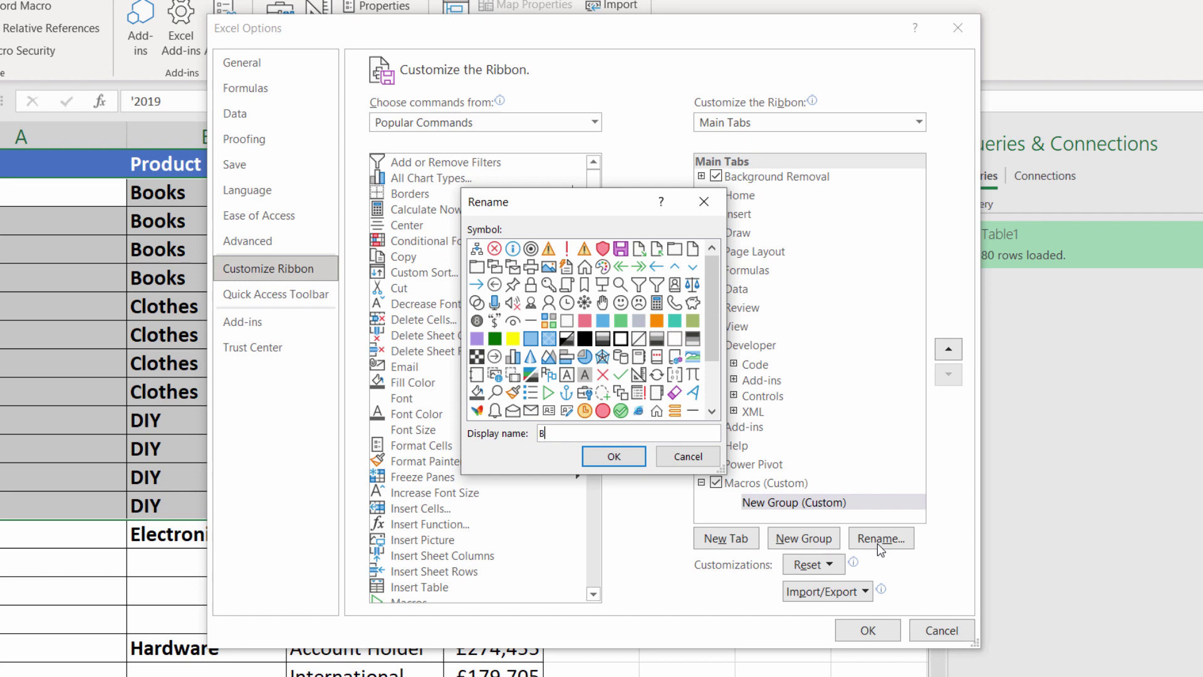
pyautogui.write('lank cells')
pyautogui.click(633, 457)
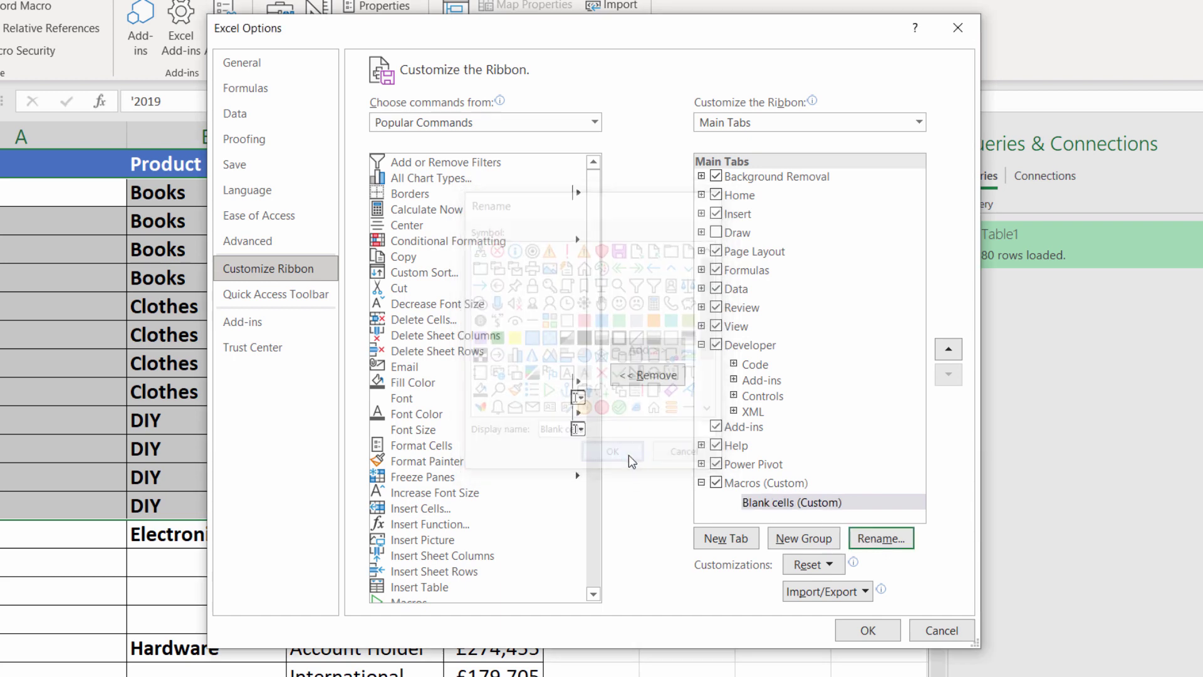
# Add the PERSONAL.XLSB!FillDownBlanks macro to the Blank cells group.
pyautogui.click(595, 124)
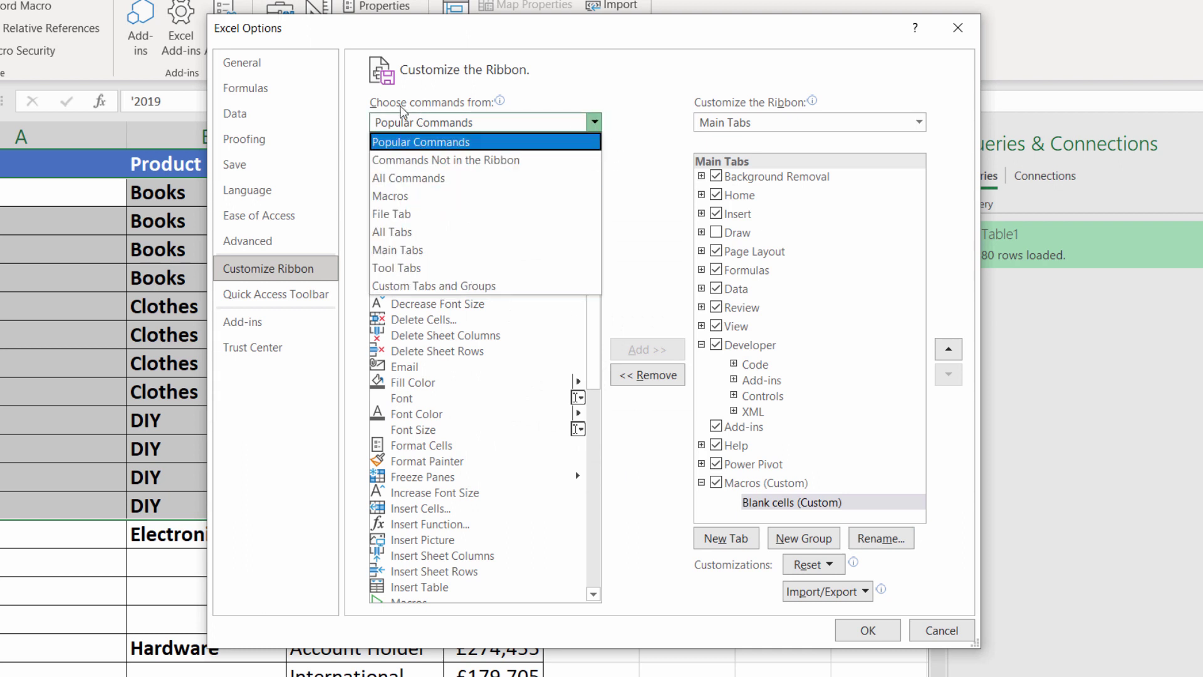
pyautogui.click(412, 196)
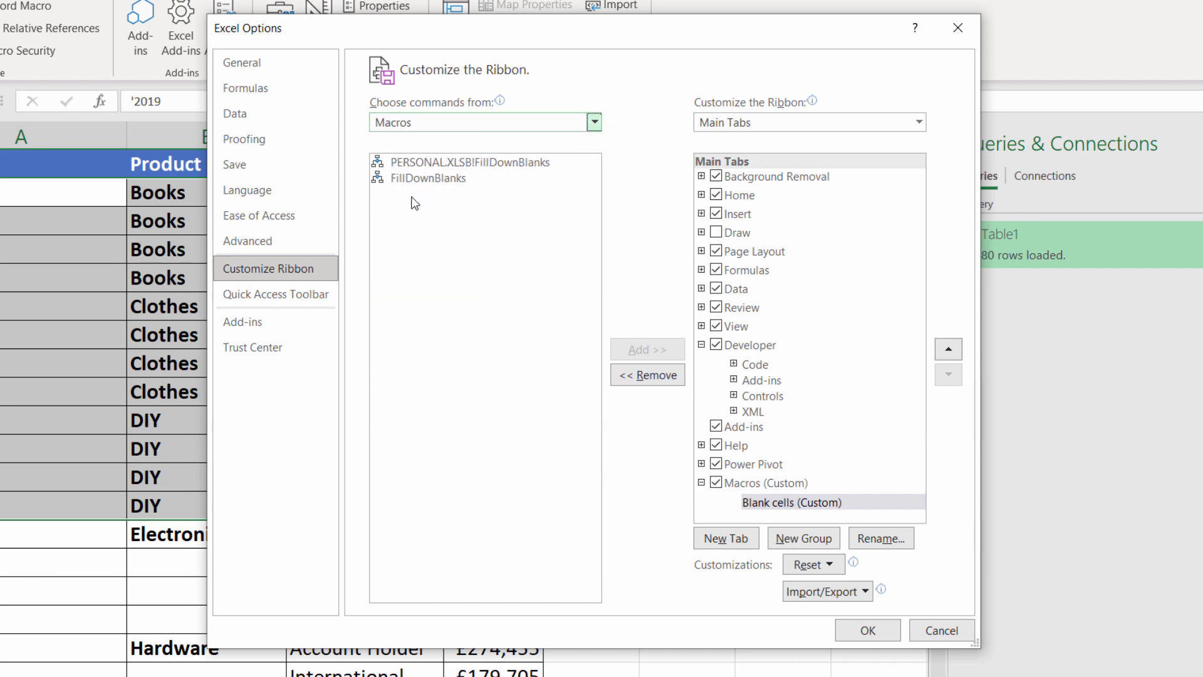
pyautogui.click(431, 162)
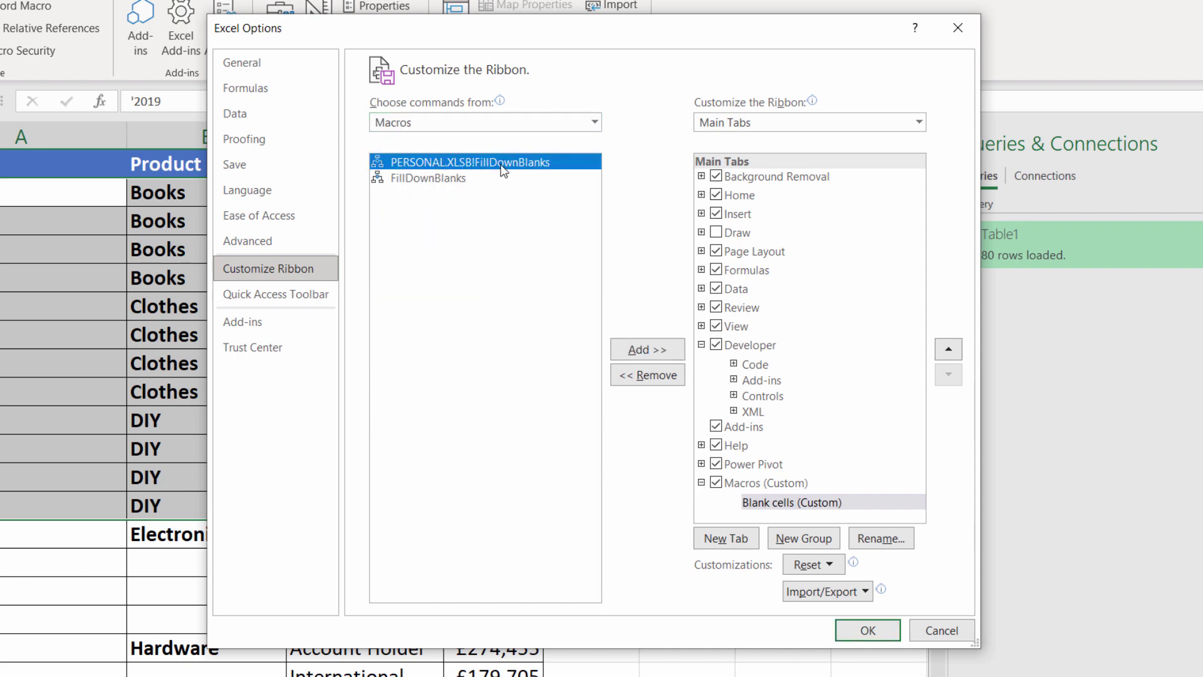
pyautogui.click(646, 349)
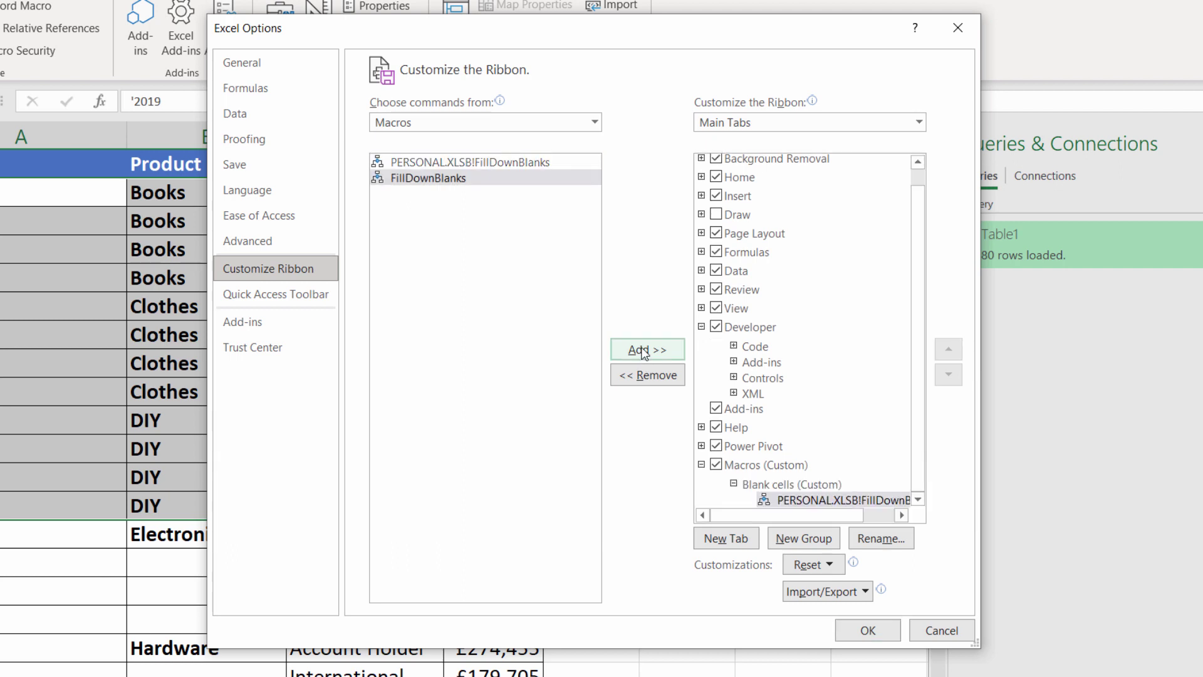
# Give the group's macro command a down-arrow symbol and the name 'Fill Down into Blank Cells'.
pyautogui.click(809, 501)
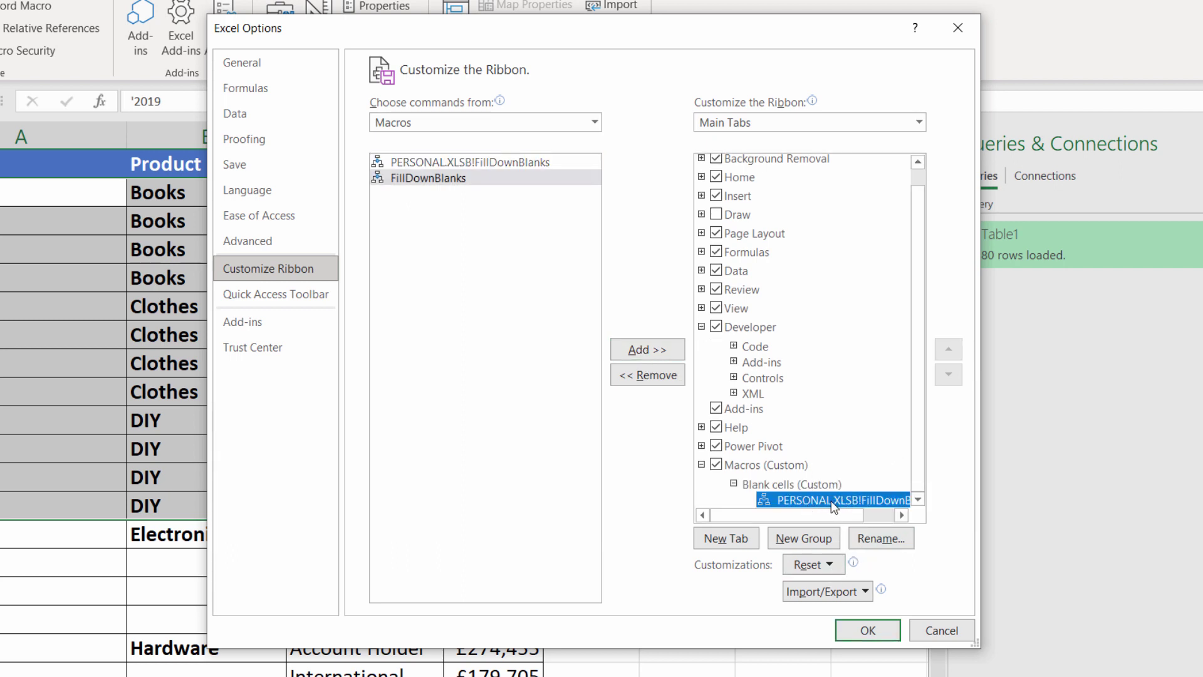
pyautogui.click(879, 538)
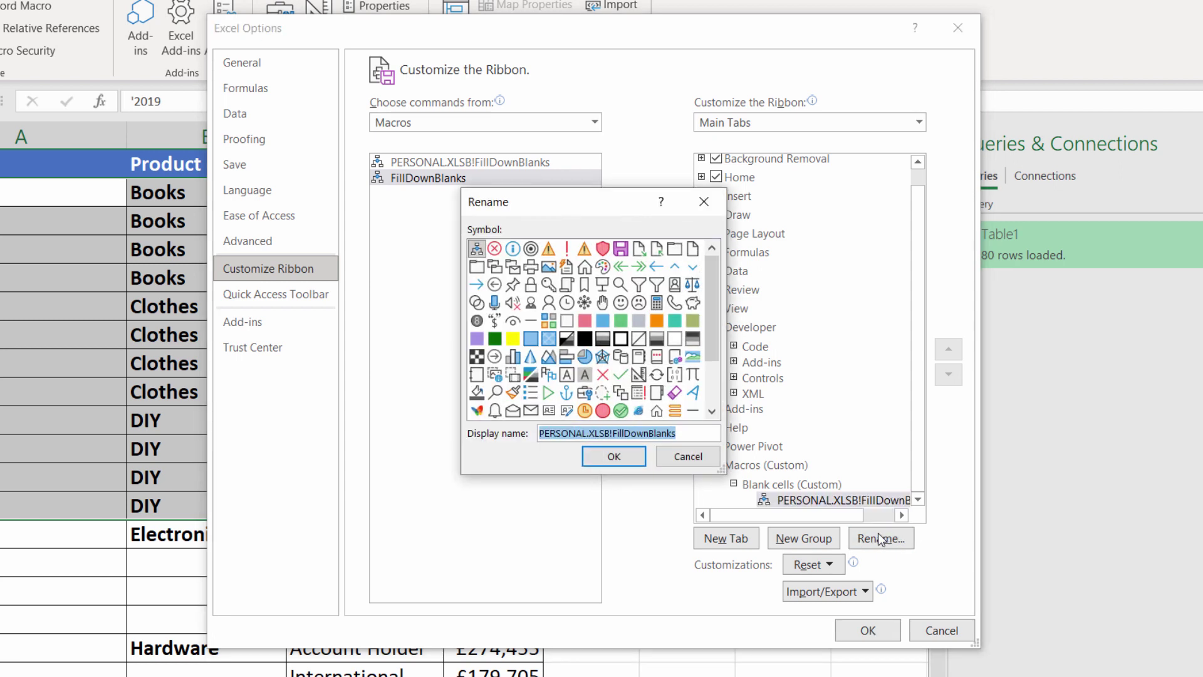
pyautogui.scroll(-1, 702, 389)
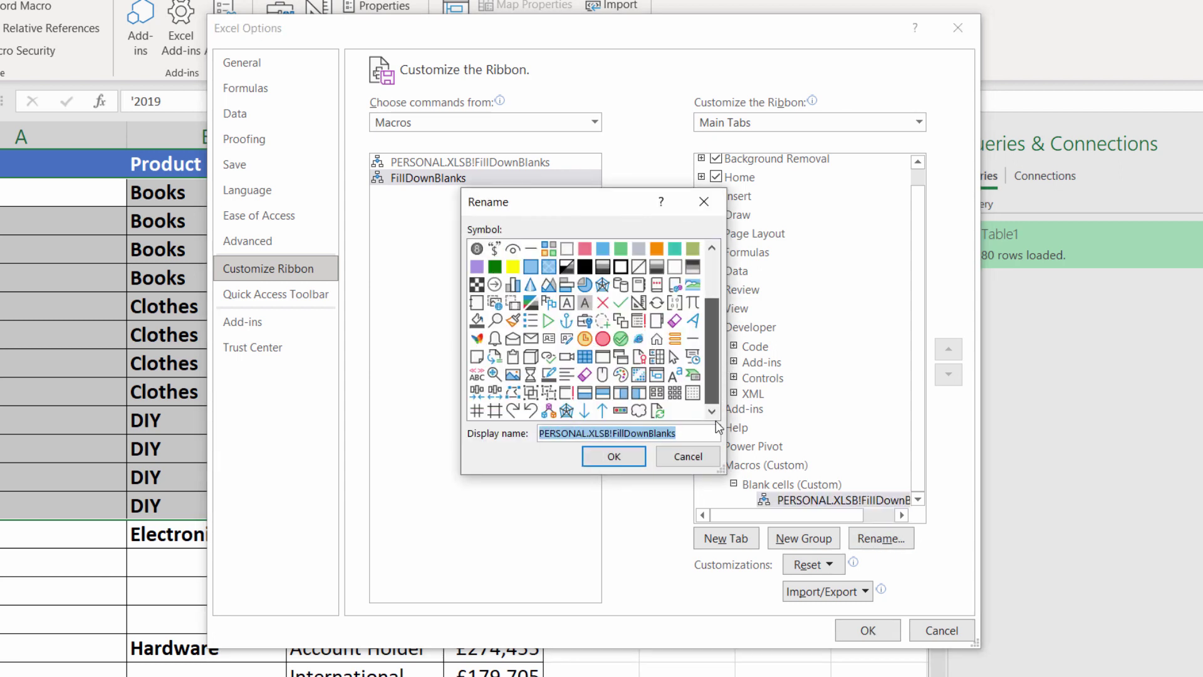
pyautogui.click(586, 411)
pyautogui.press('Tab')
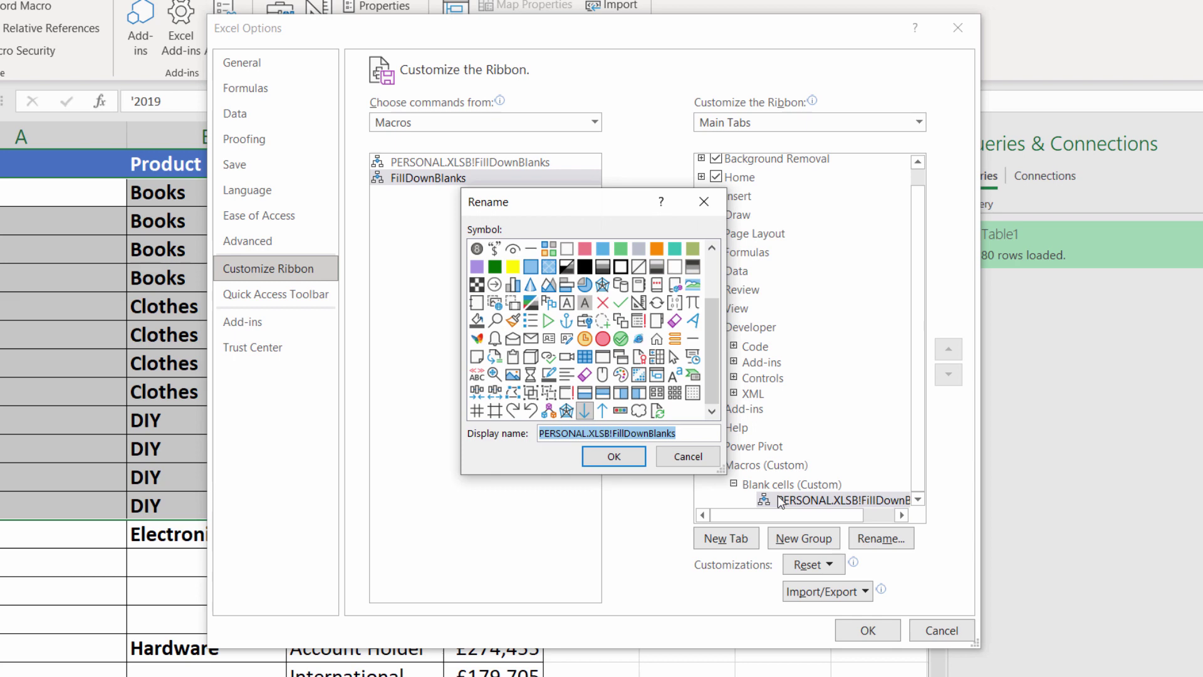
pyautogui.write('Fill Do')
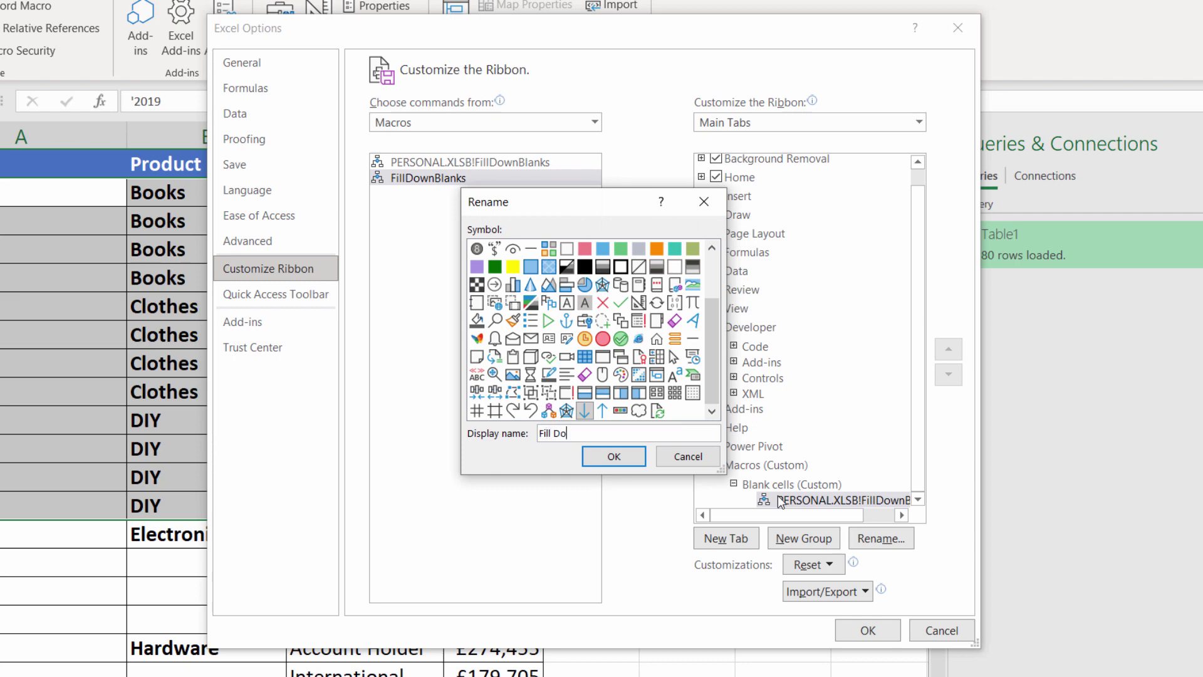
pyautogui.write('wn into Blank Cells')
pyautogui.click(613, 456)
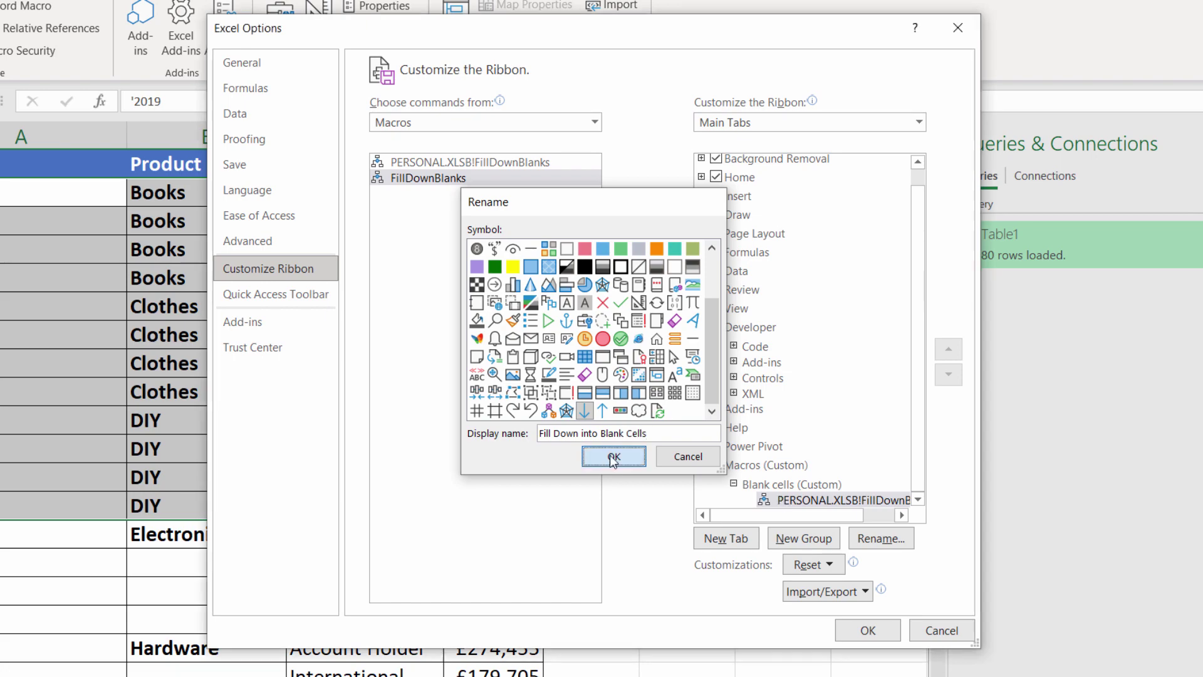
# Save the ribbon changes and fill blanks in A18:B29 with the Macros tab's Fill Down into Blank Cells.
pyautogui.click(868, 630)
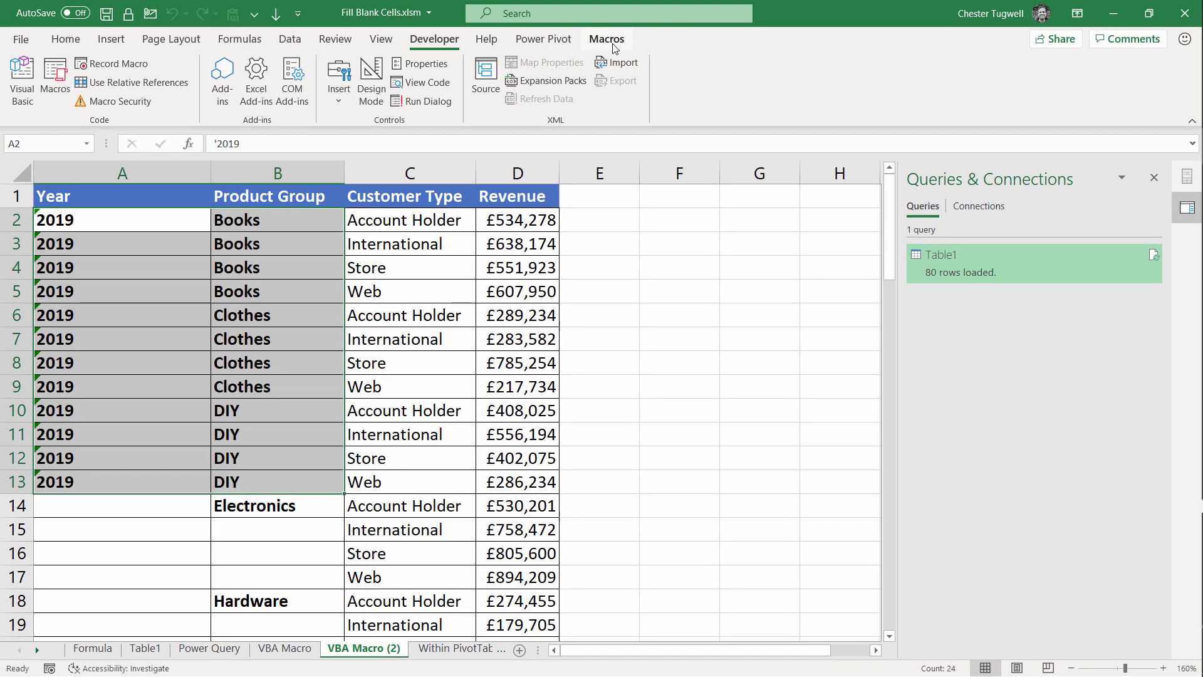
pyautogui.click(607, 39)
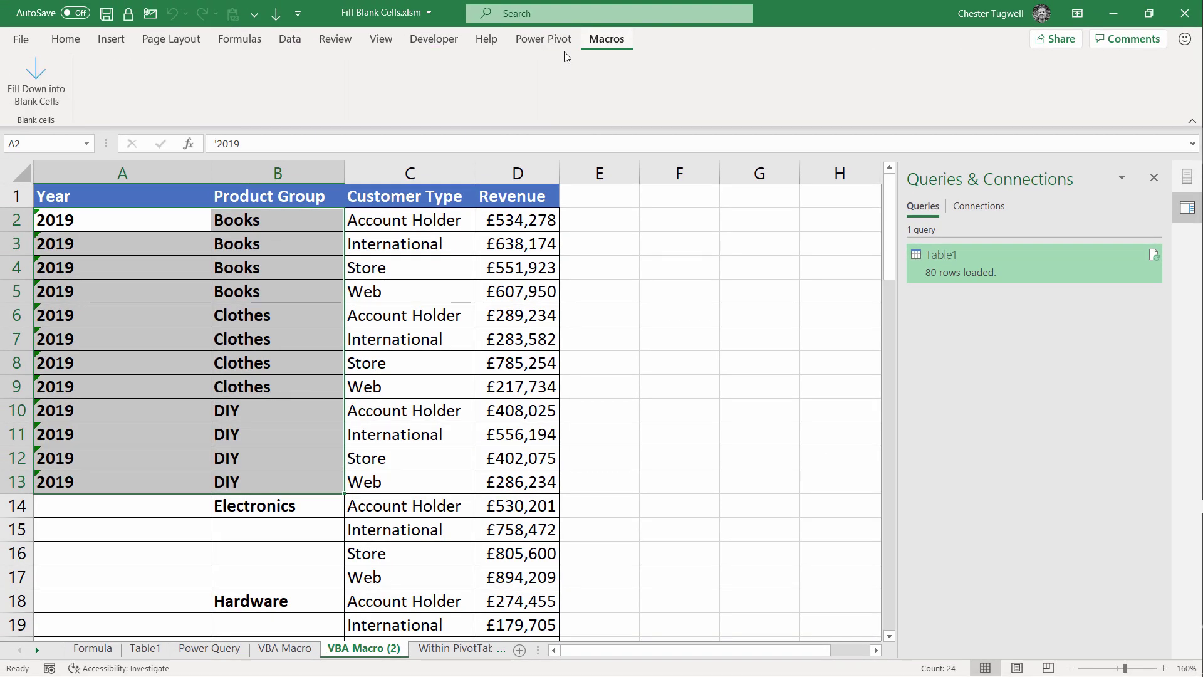
pyautogui.scroll(-4, 127, 379)
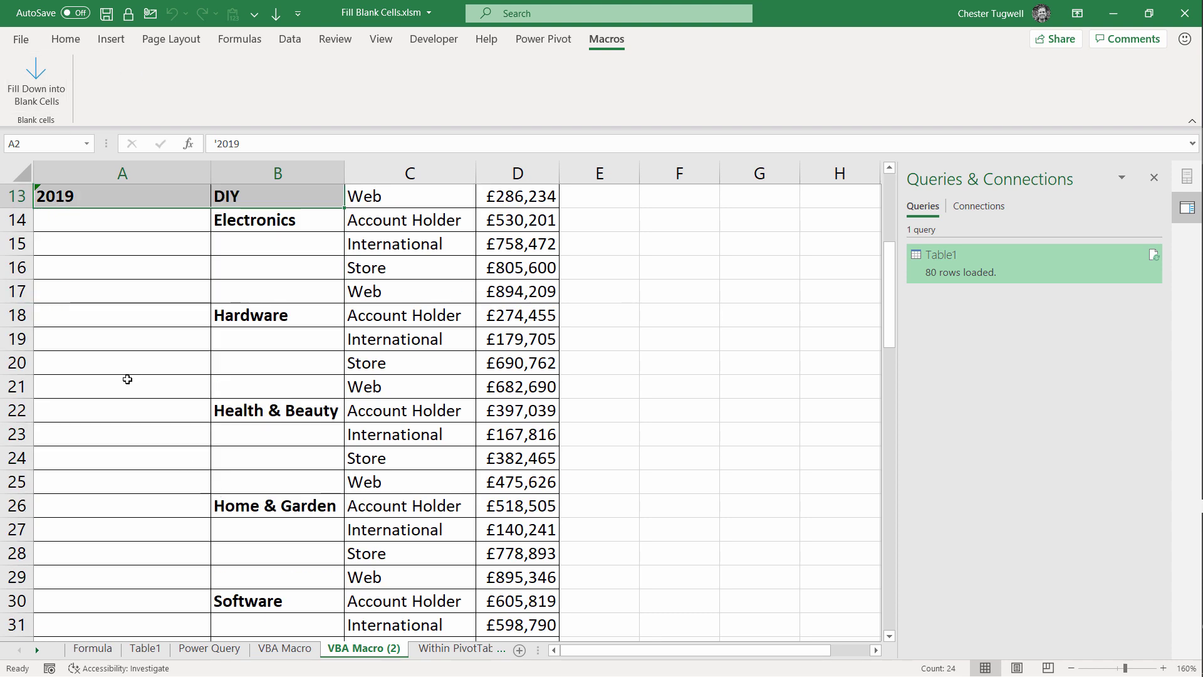
pyautogui.moveTo(113, 311); pyautogui.dragTo(287, 576)
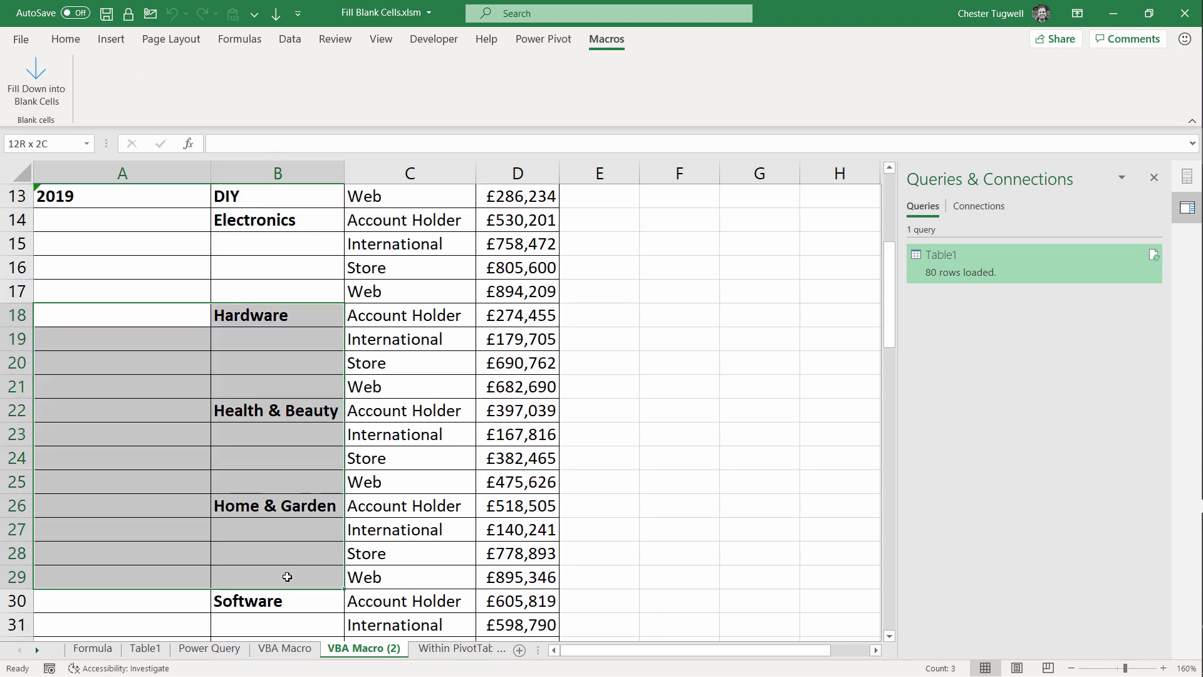
pyautogui.click(35, 75)
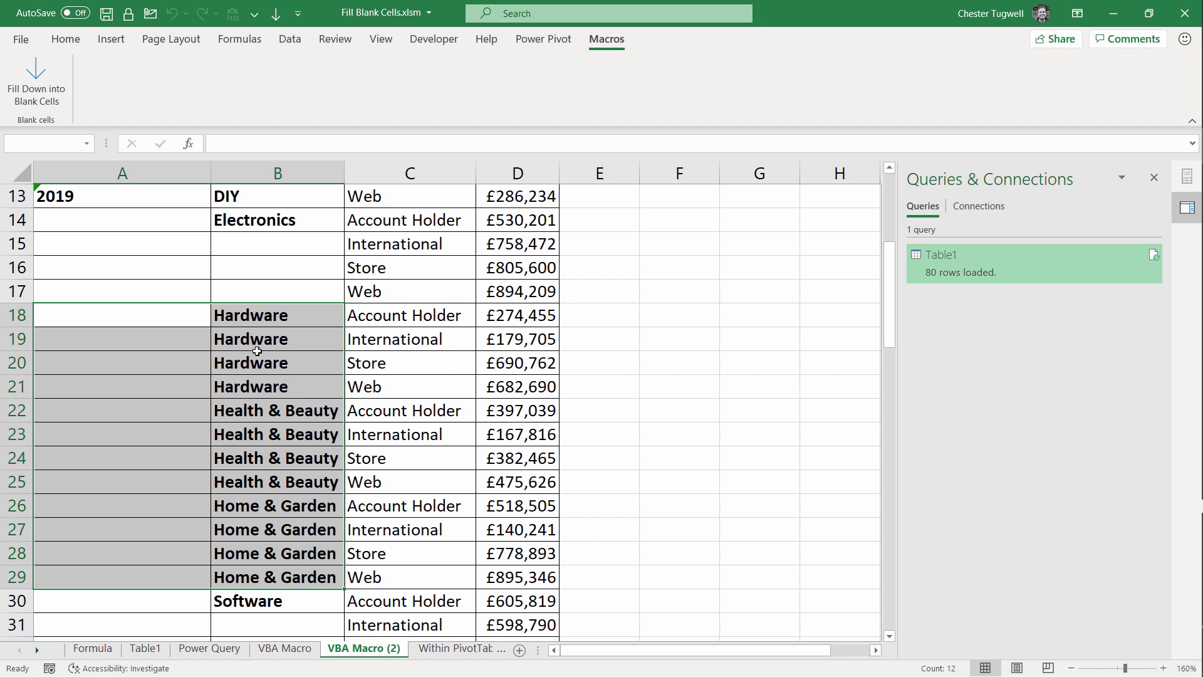
pyautogui.scroll(4, 402, 403)
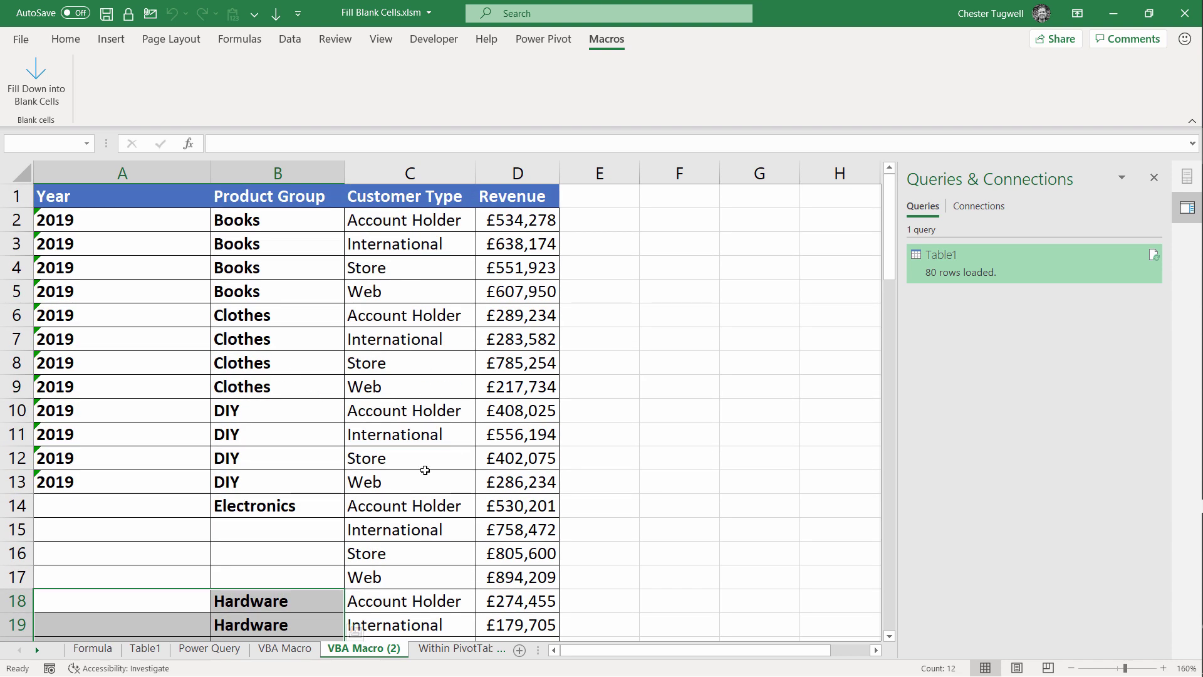
pyautogui.scroll(-5, 425, 470)
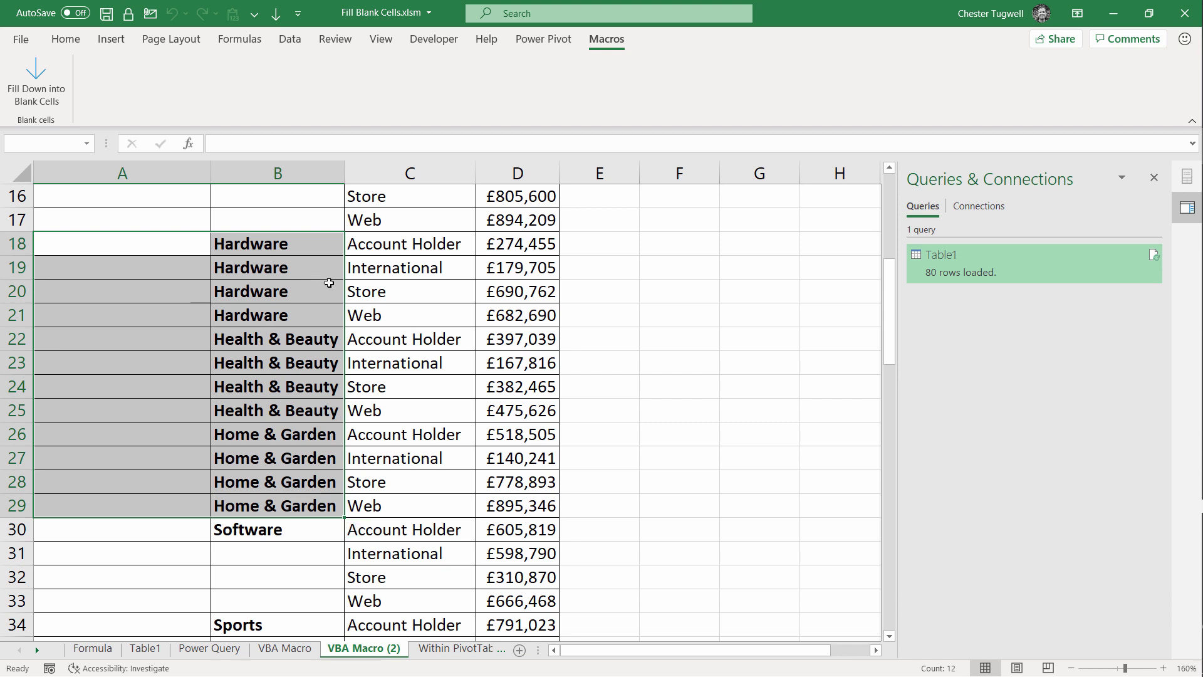
pyautogui.click(415, 484)
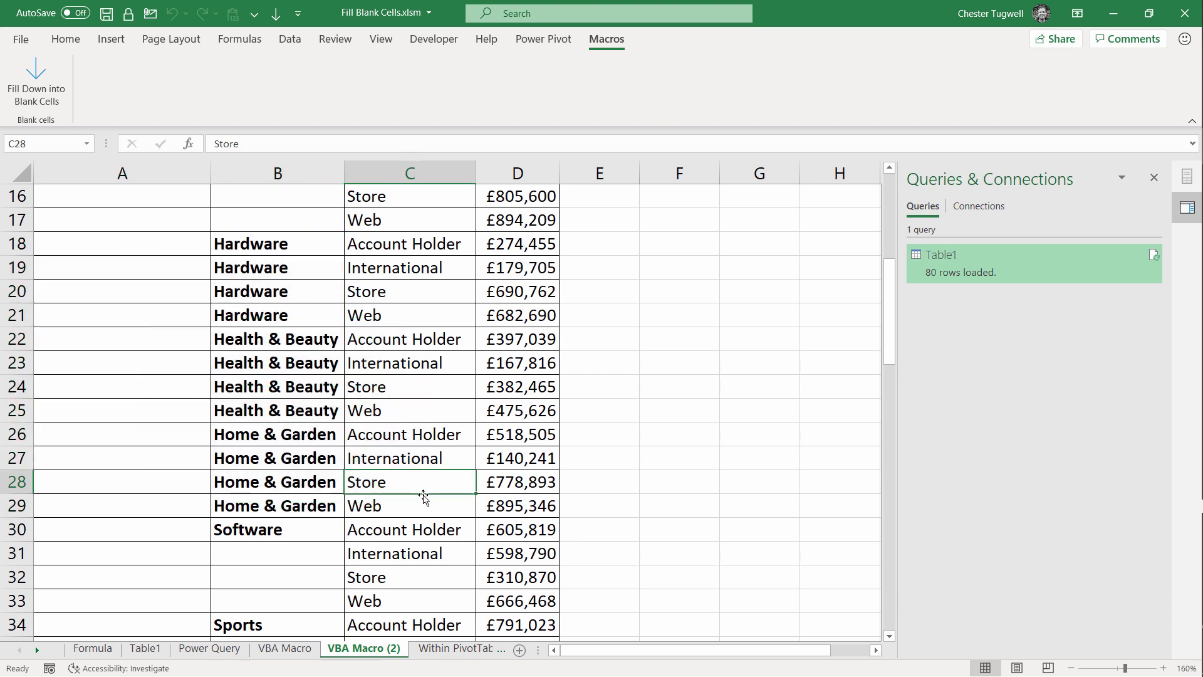
# Set the Within PivotTable pivot's report layout to Repeat All Item Labels, then go to the Formula sheet.
pyautogui.click(451, 649)
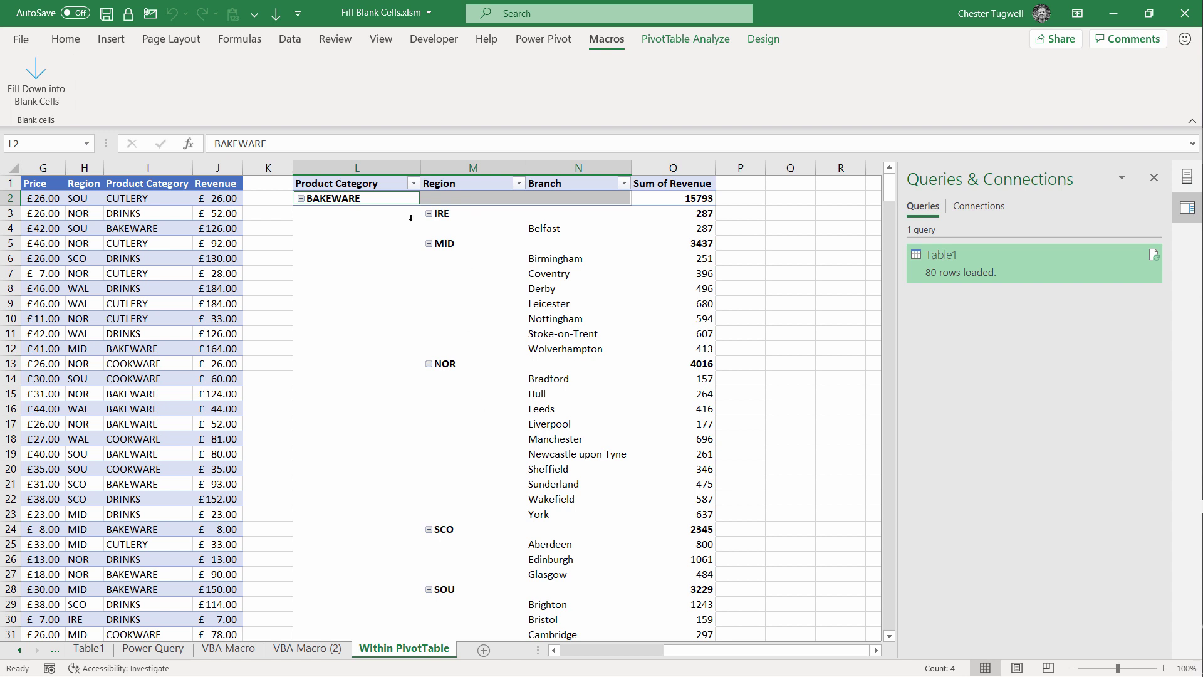
pyautogui.click(376, 198)
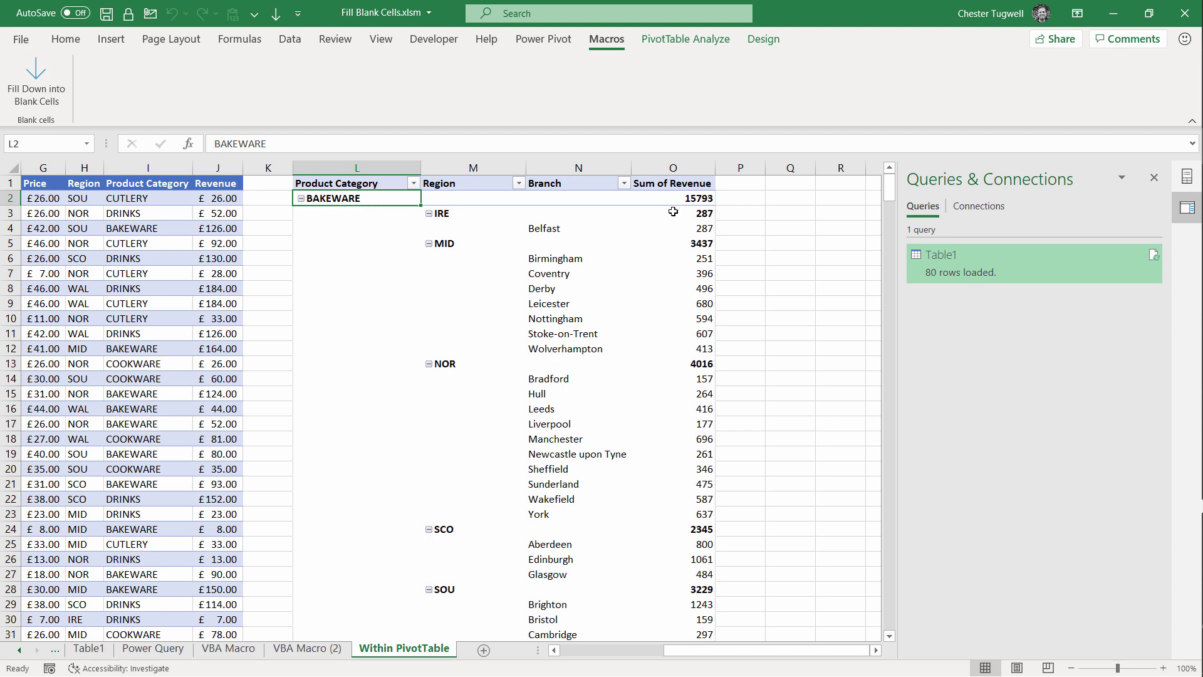
pyautogui.click(757, 40)
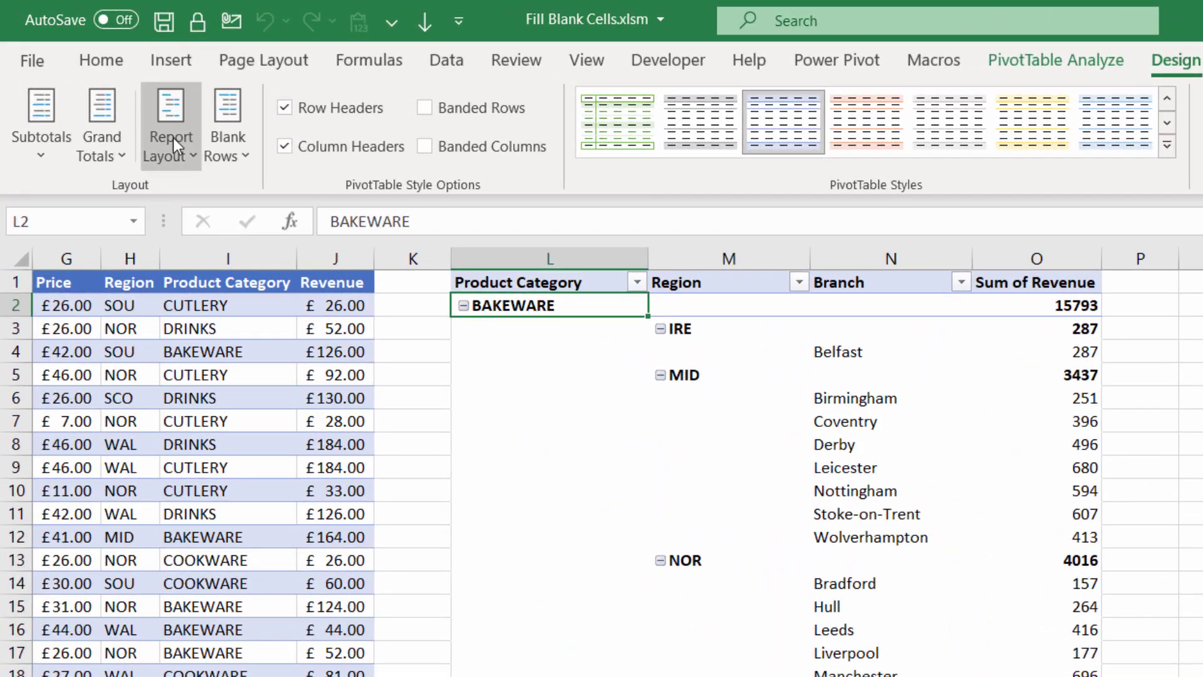
pyautogui.click(112, 89)
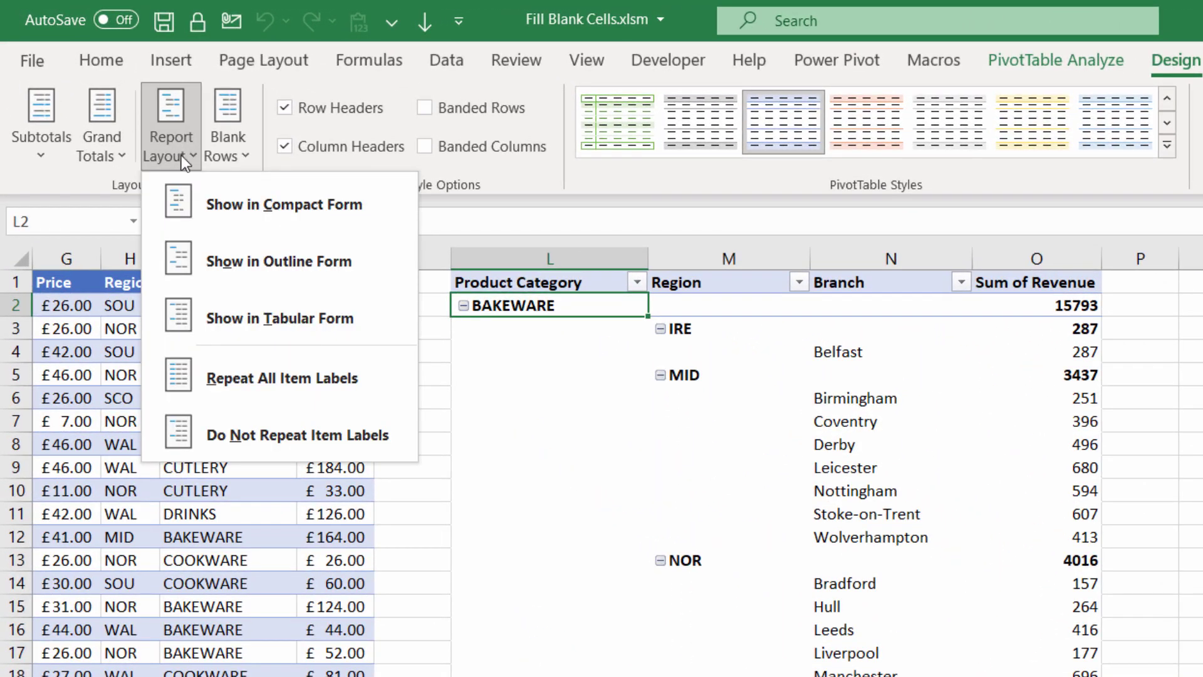
pyautogui.click(221, 381)
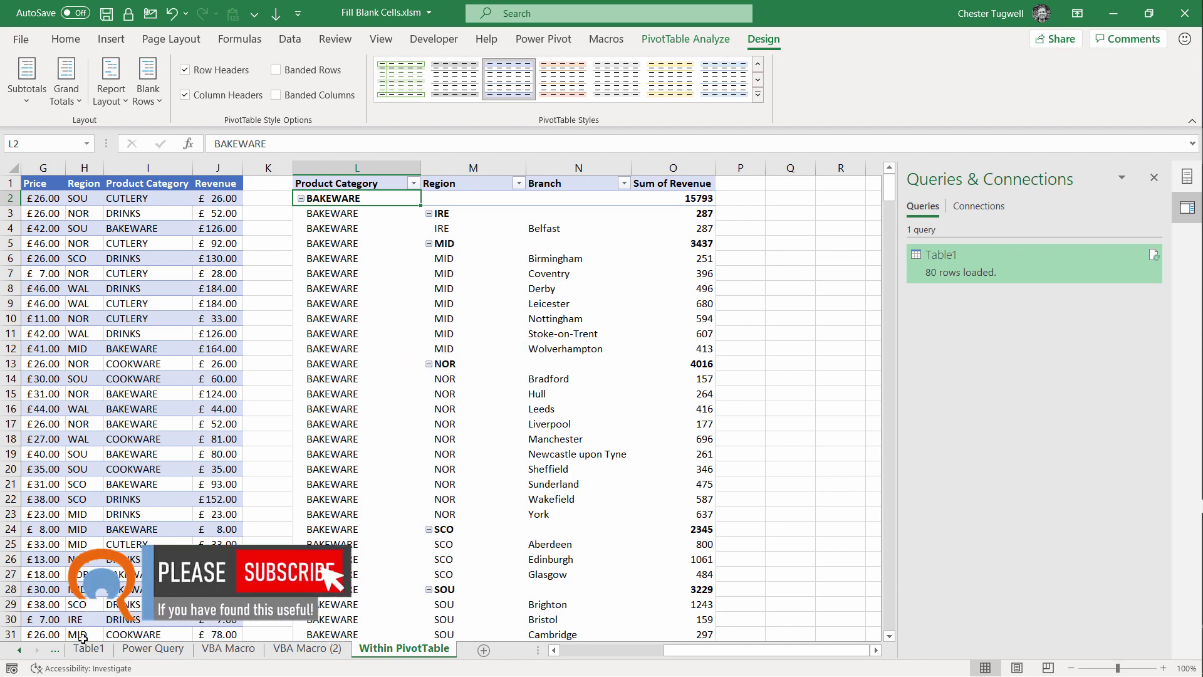
pyautogui.click(20, 651)
pyautogui.click(100, 649)
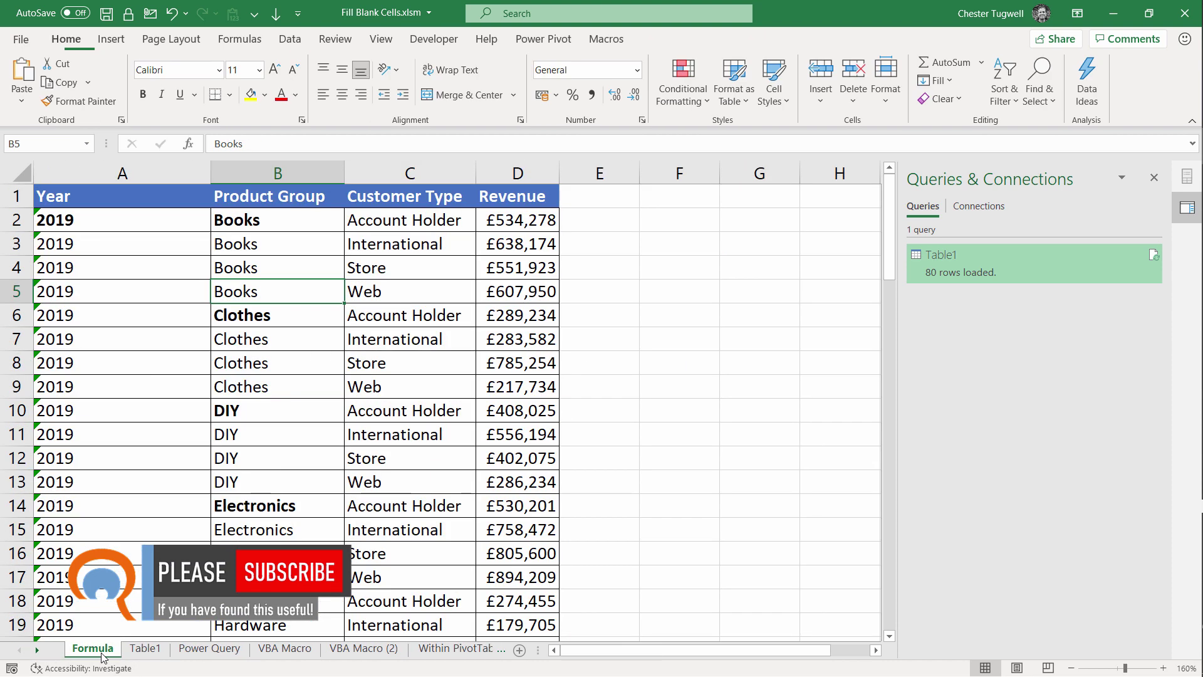